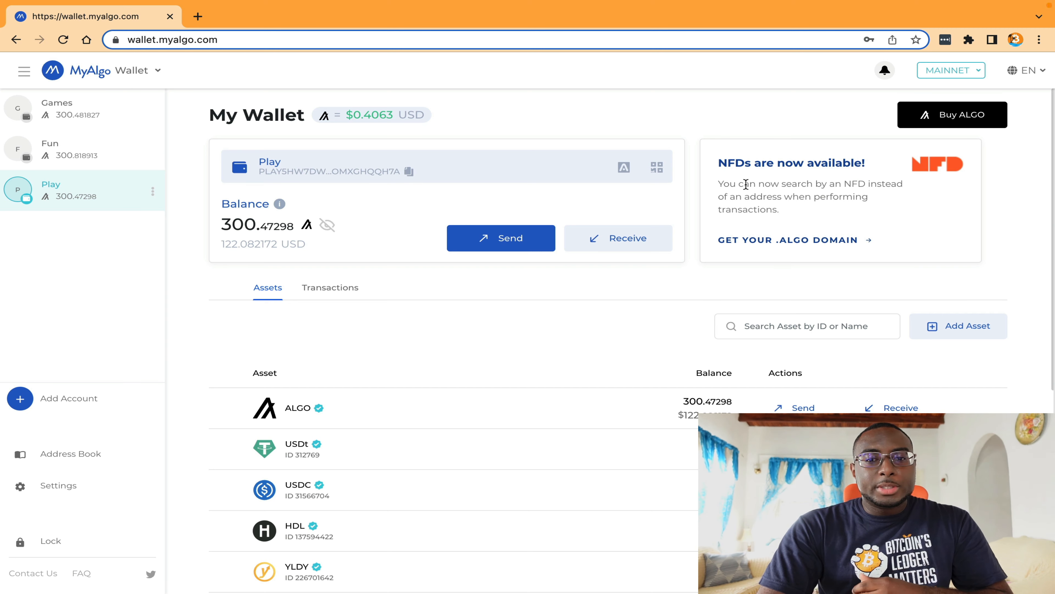
Step: Read the NFD announcement in the MyAlgo wallet and look through the ENS homepage at ens.domains
drag(718, 163, 750, 164)
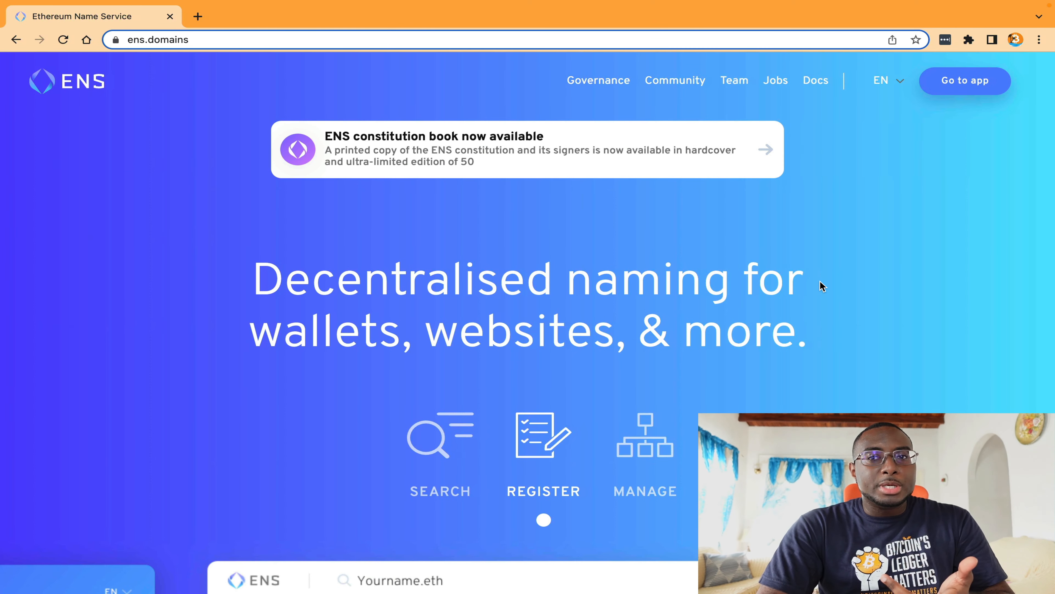
scroll(819, 280, down, 5)
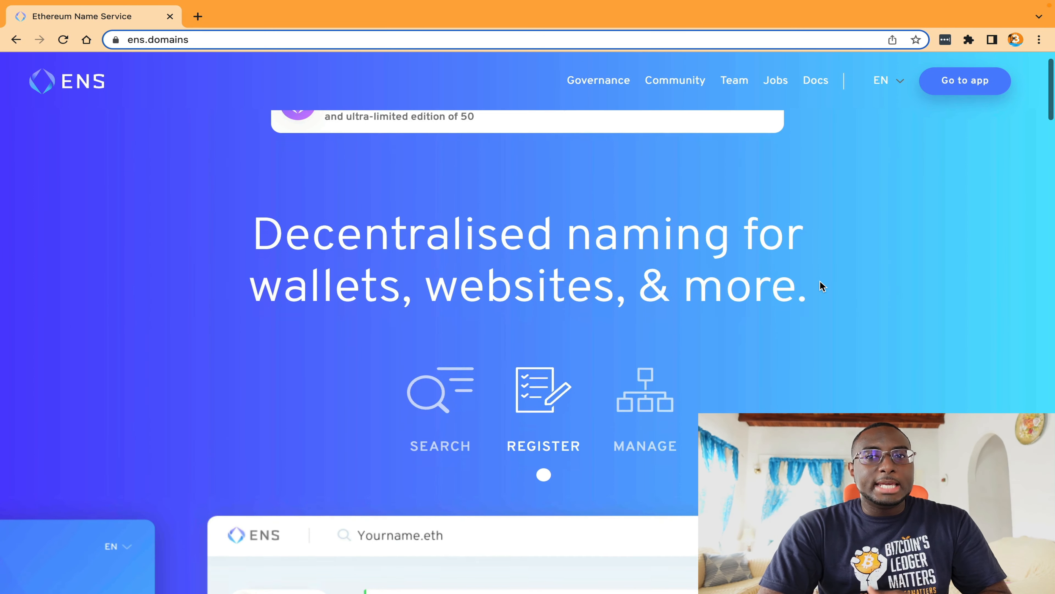
scroll(820, 281, down, 10)
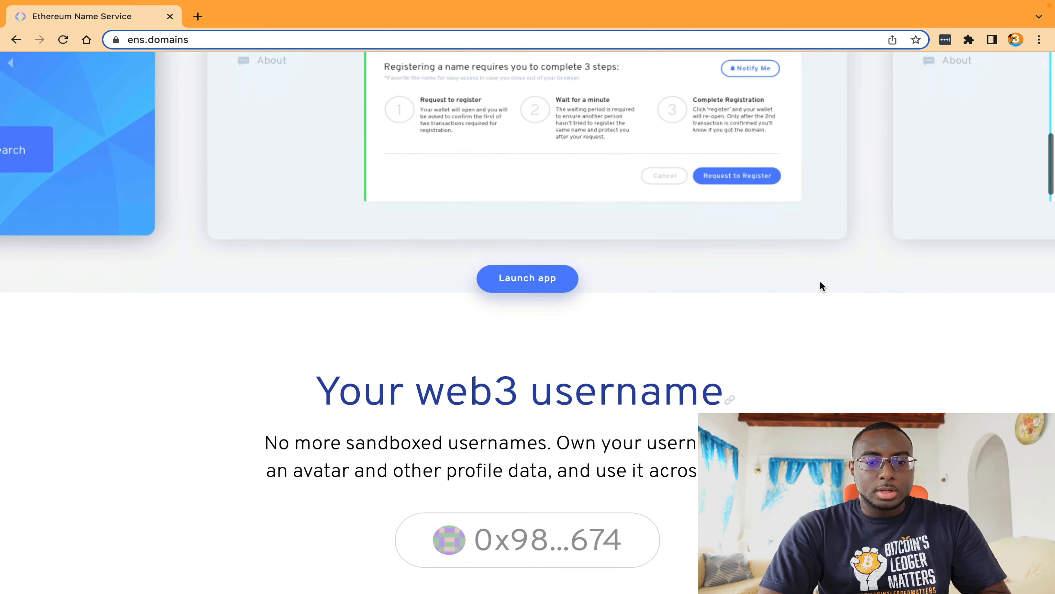
scroll(819, 281, down, 3)
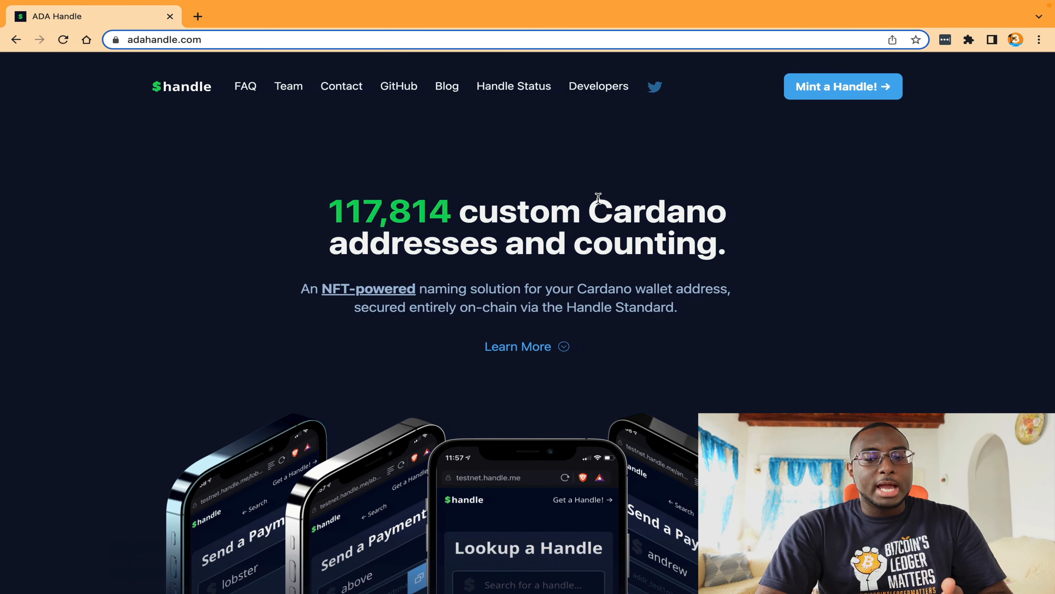
Step: Look through the ADA Handle homepage at adahandle.com, covering its integrations and the Cardano handle feature sections
scroll(598, 200, down, 10)
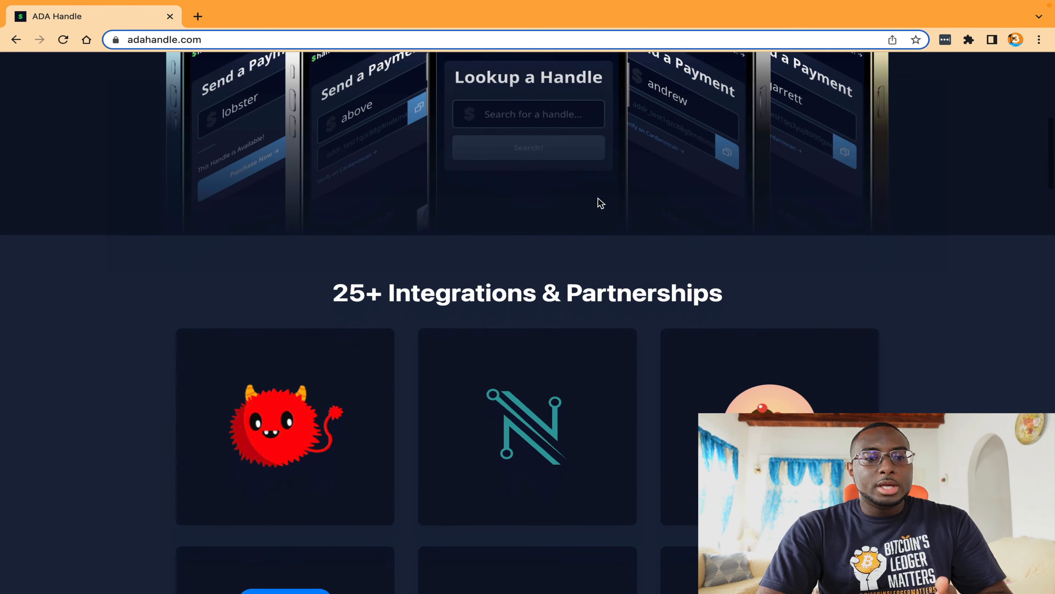
scroll(601, 204, down, 15)
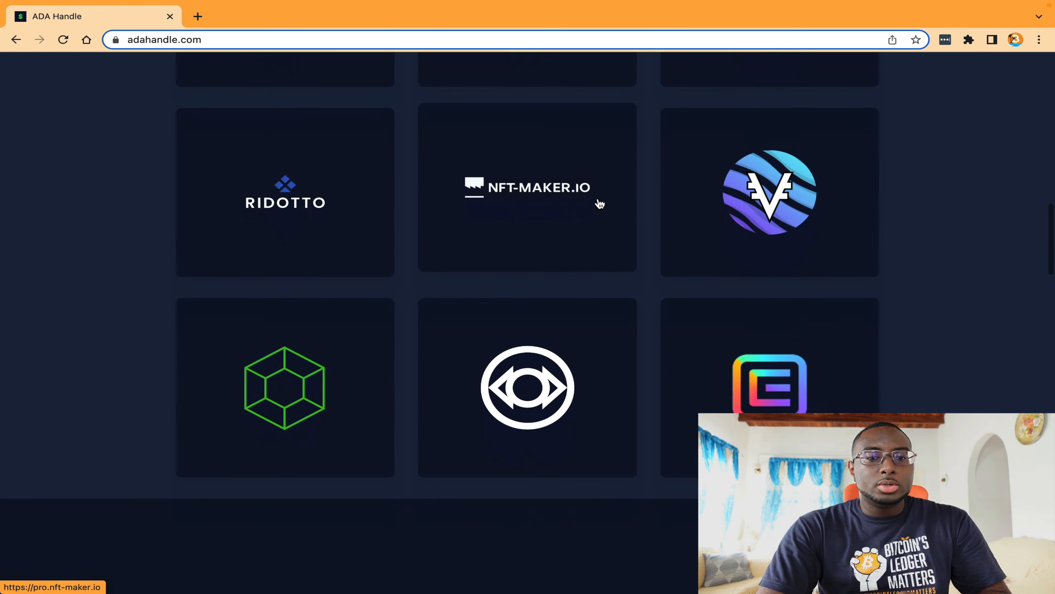
scroll(599, 204, down, 15)
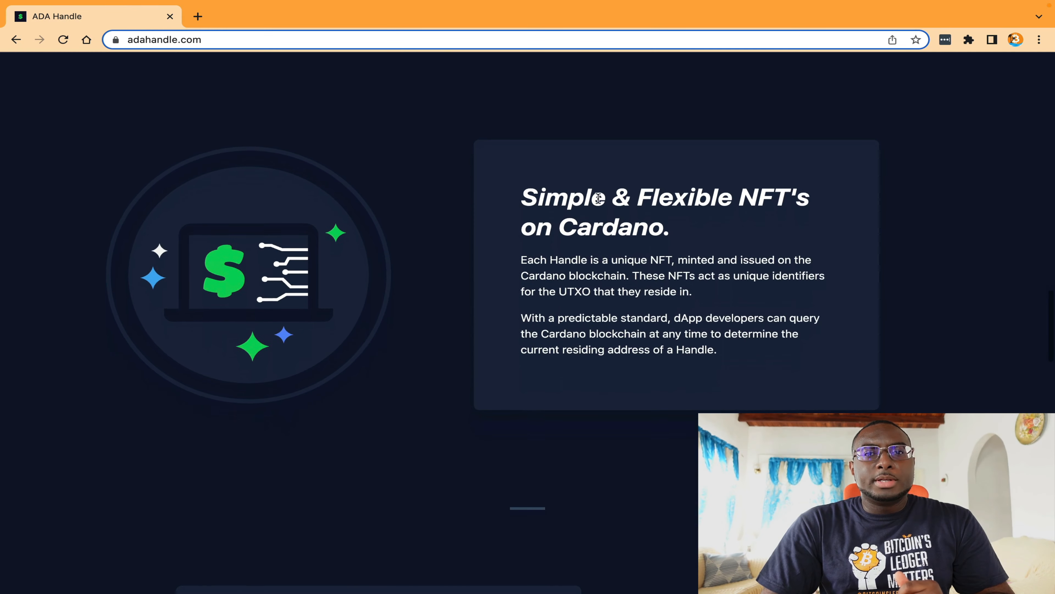
scroll(599, 202, down, 15)
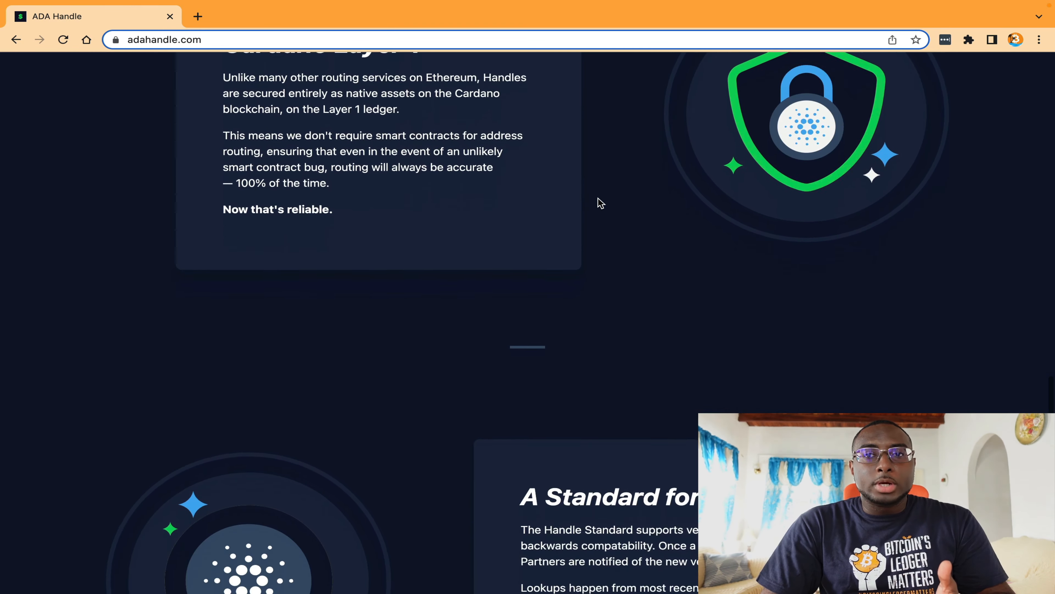
scroll(599, 199, down, 8)
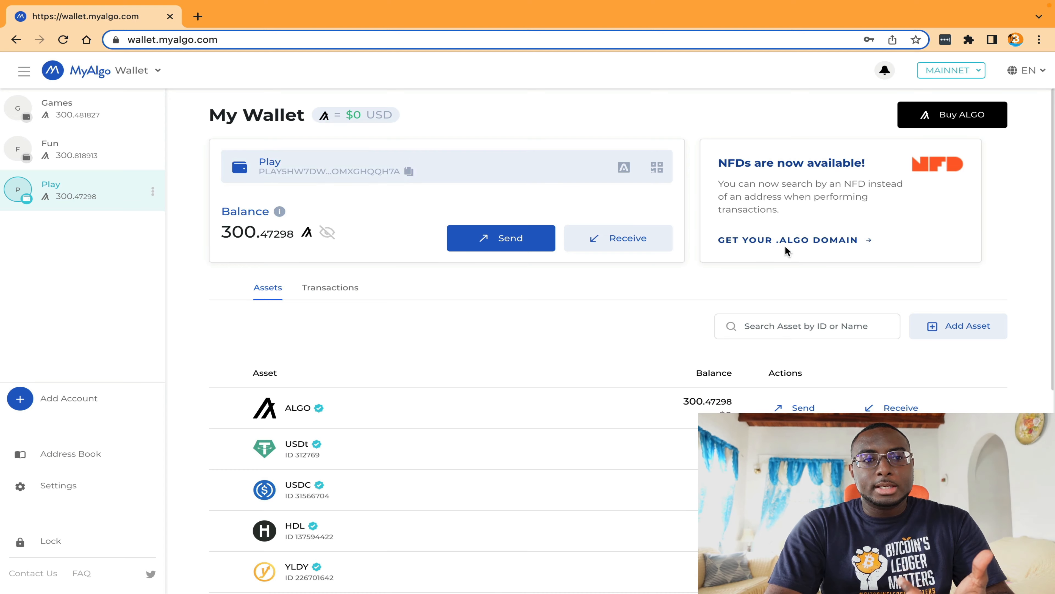
Step: Open the NFD site from the MyAlgo wallet's .algo domain offer and request a connection with MyAlgo Wallet
click(777, 241)
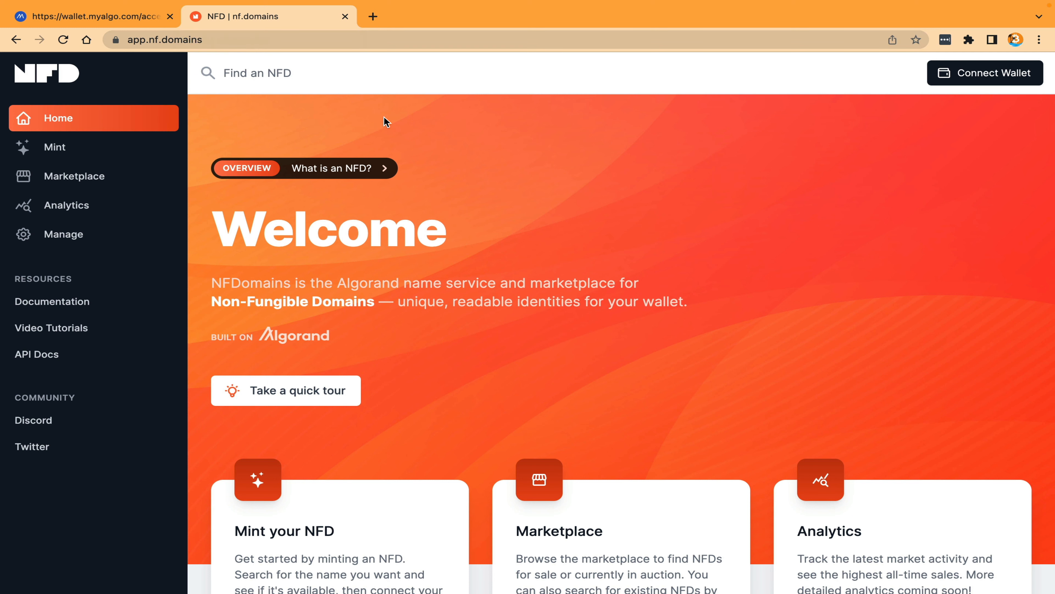
click(996, 79)
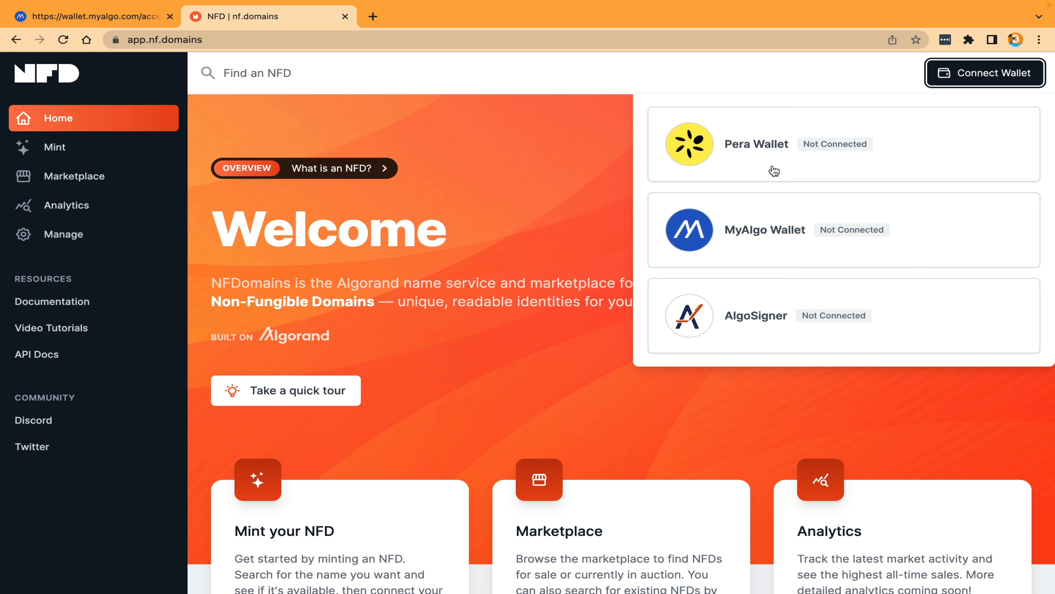
click(761, 244)
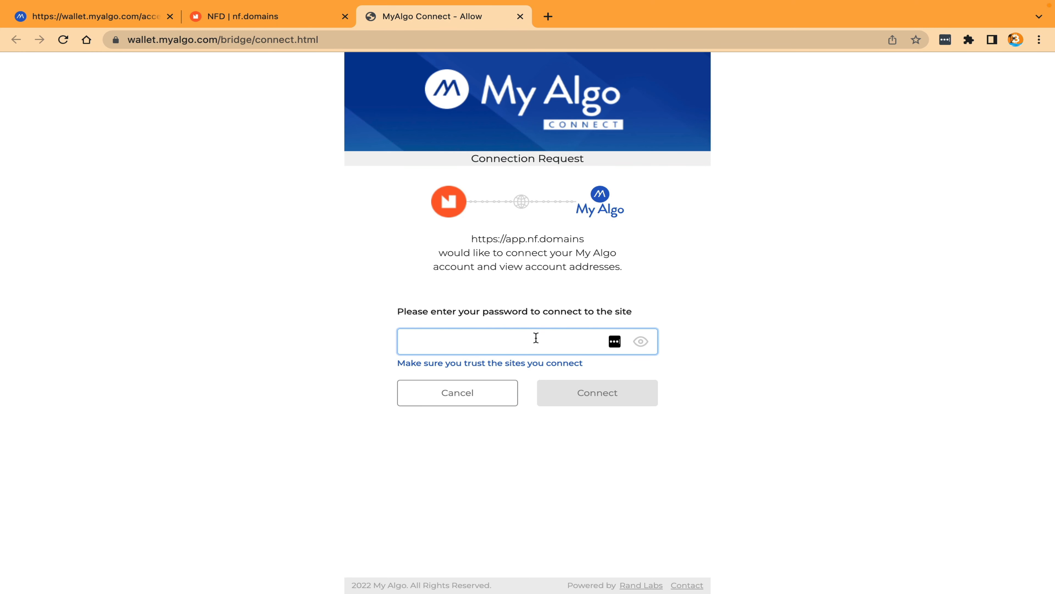
Step: Enter the wallet password in the MyAlgo connection request to authorize app.nf.domains
click(536, 338)
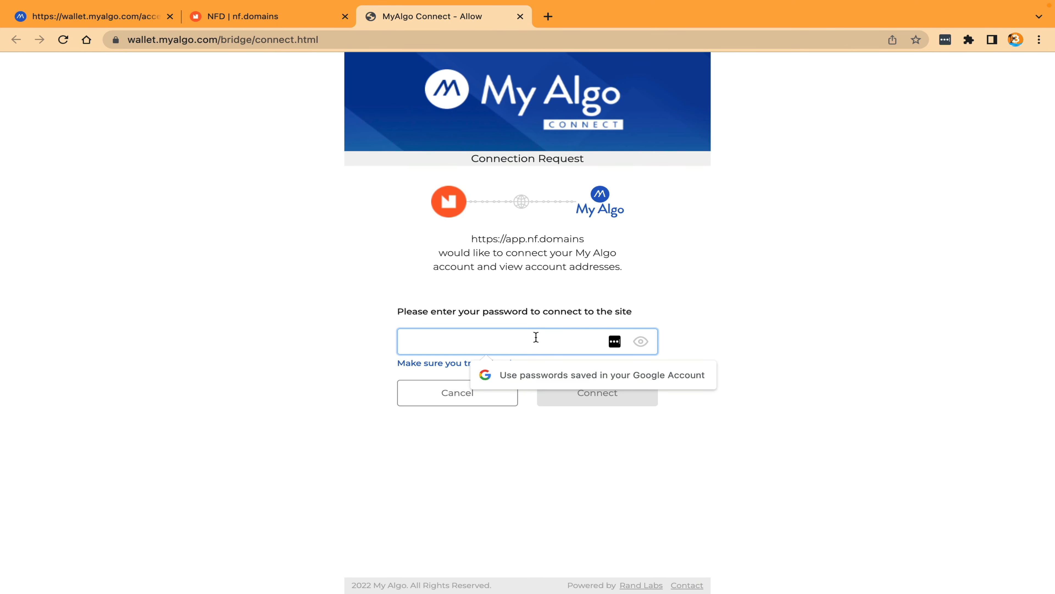
text(•••••••••)
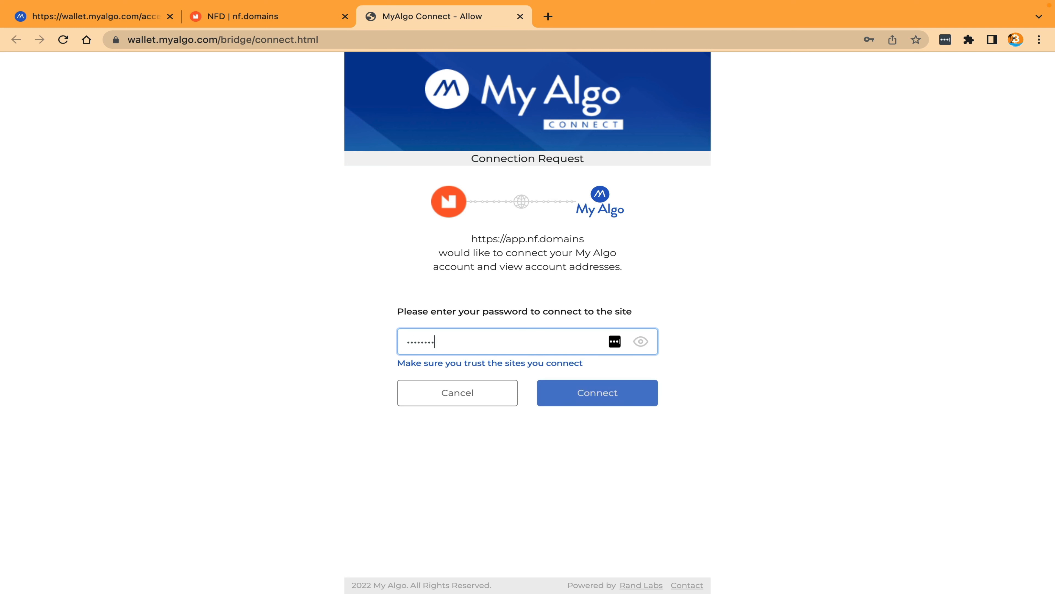
text(••••••••)
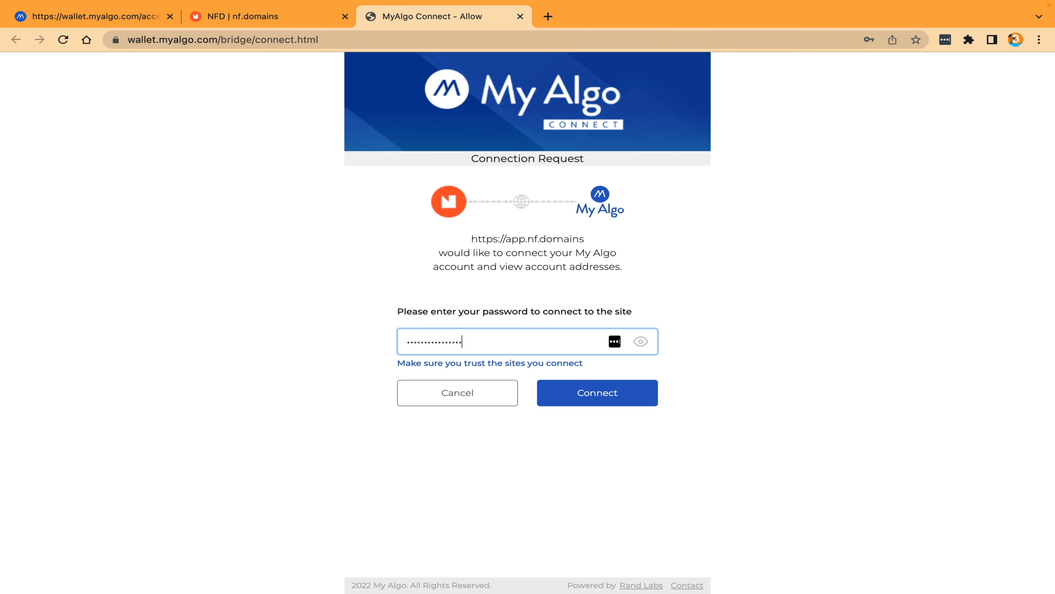
key(Return)
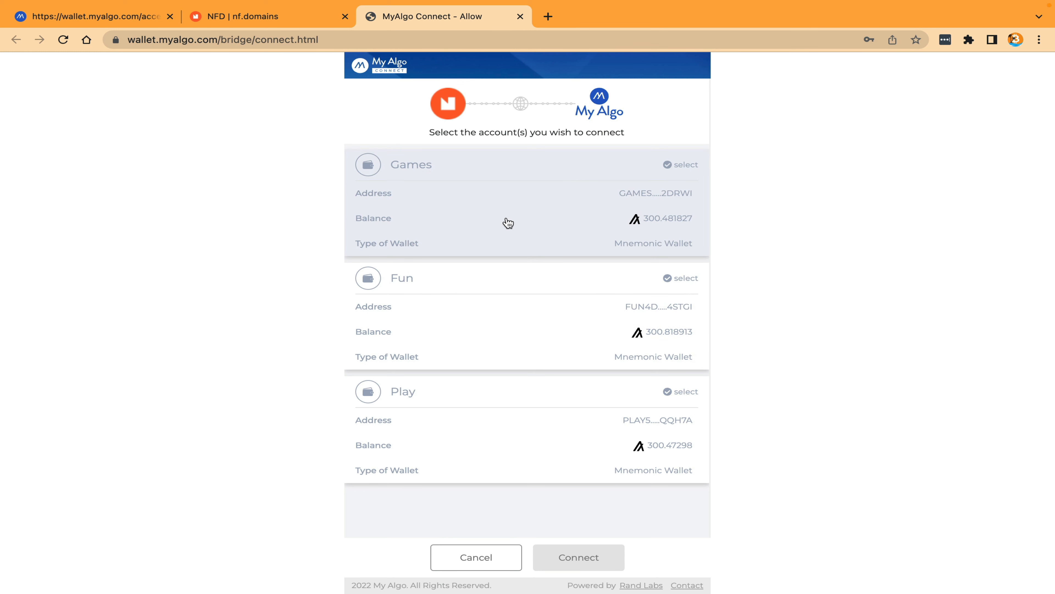
Step: Connect the Games, Fun and Play accounts to the NFD site and check the list of connected accounts
click(508, 223)
click(506, 297)
click(507, 393)
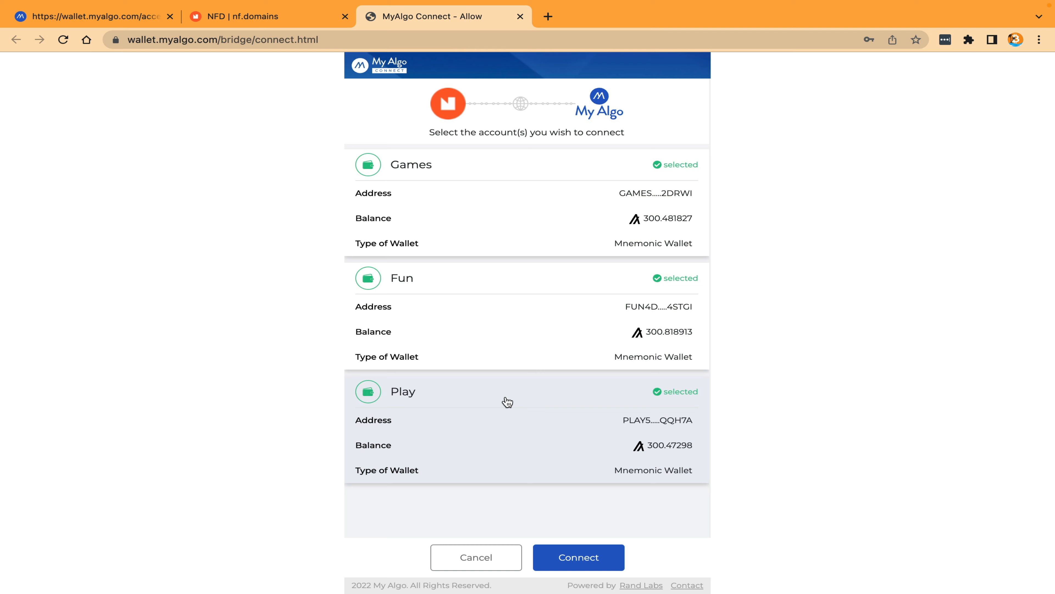
click(573, 555)
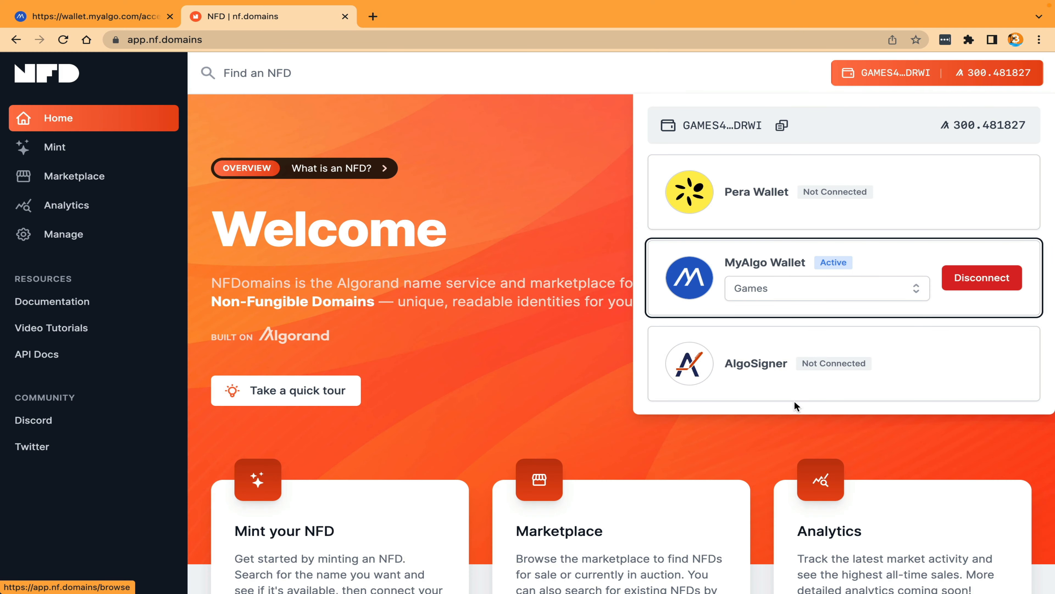
click(911, 287)
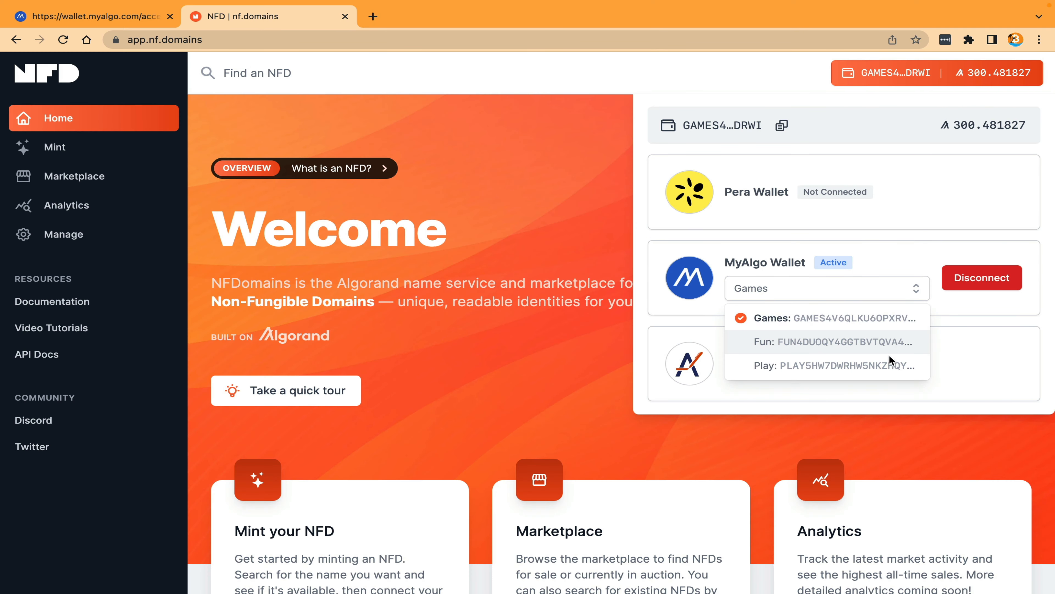
click(590, 355)
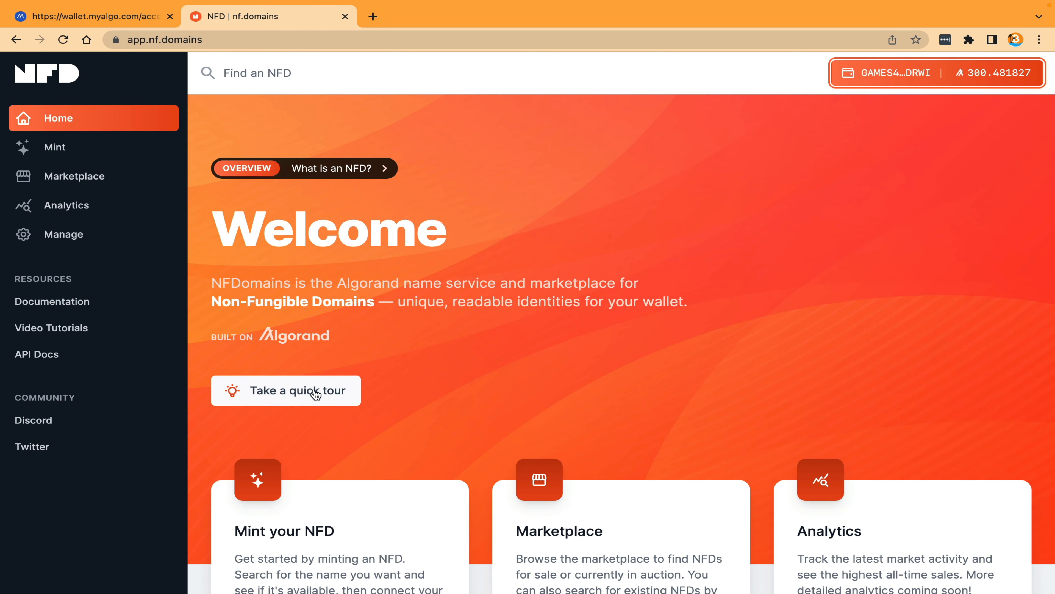
Step: Take the NFD site's quick tour through all eight stages, from connecting a wallet to the community links, and finish it
click(286, 397)
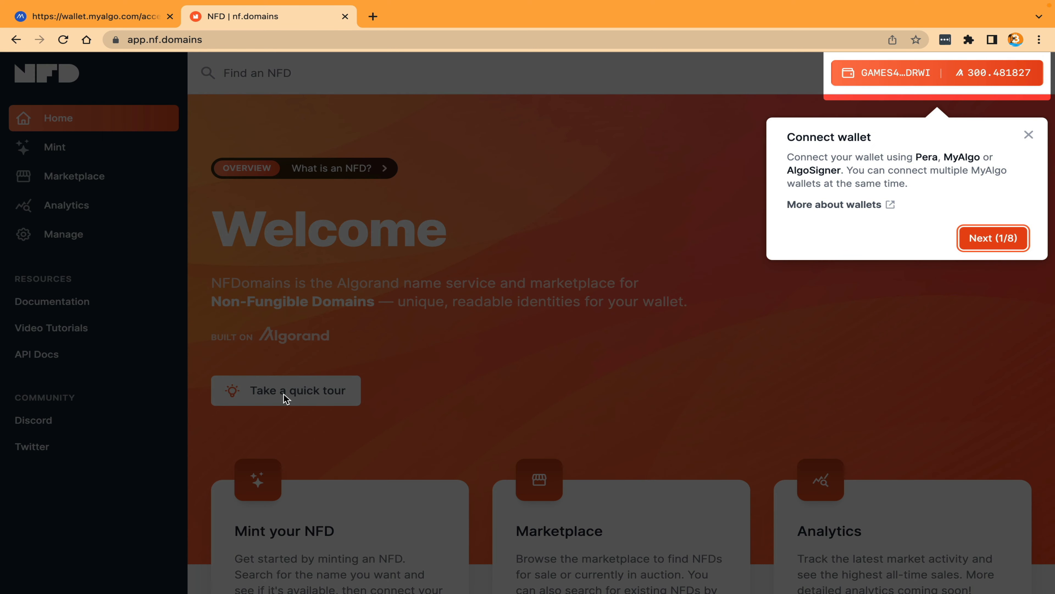
click(984, 245)
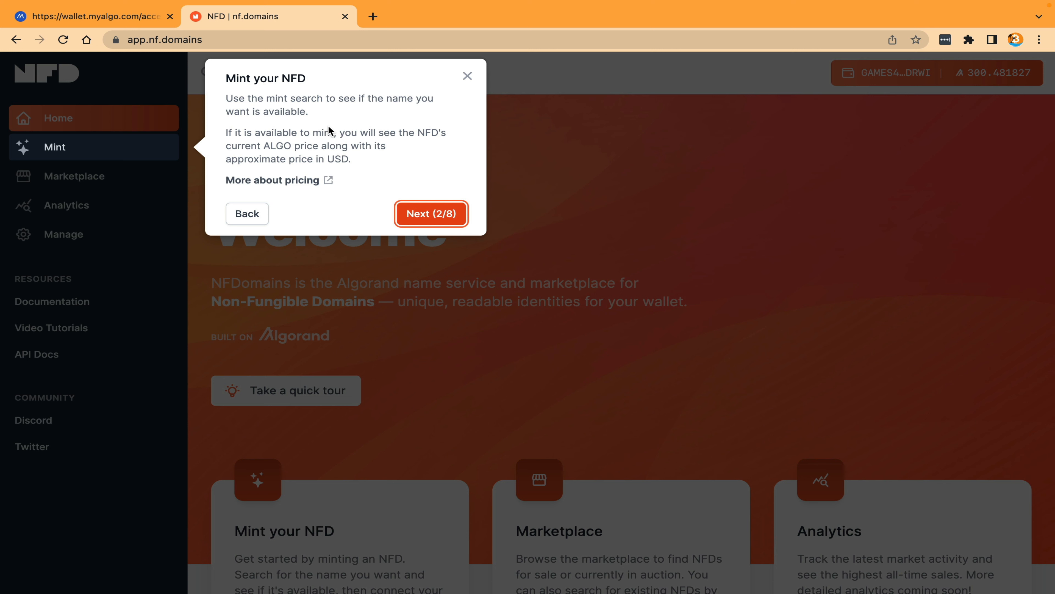
click(431, 214)
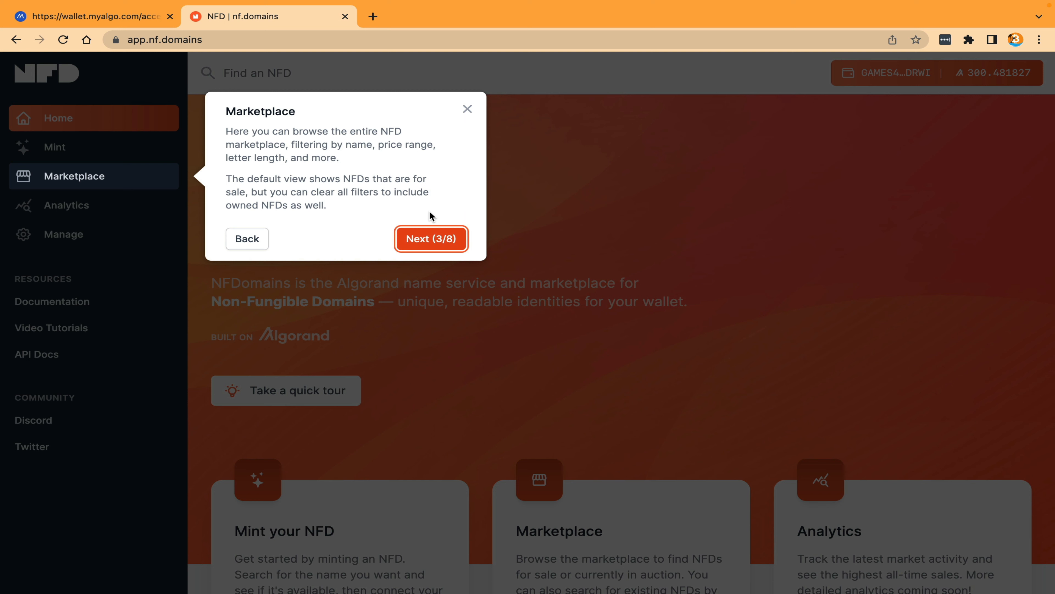
click(430, 238)
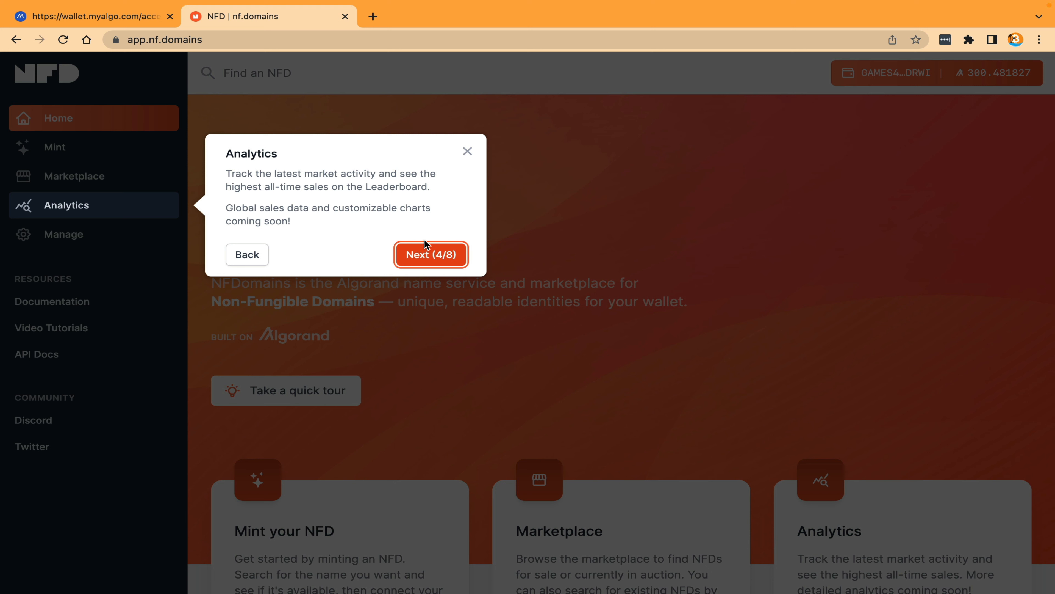
click(431, 263)
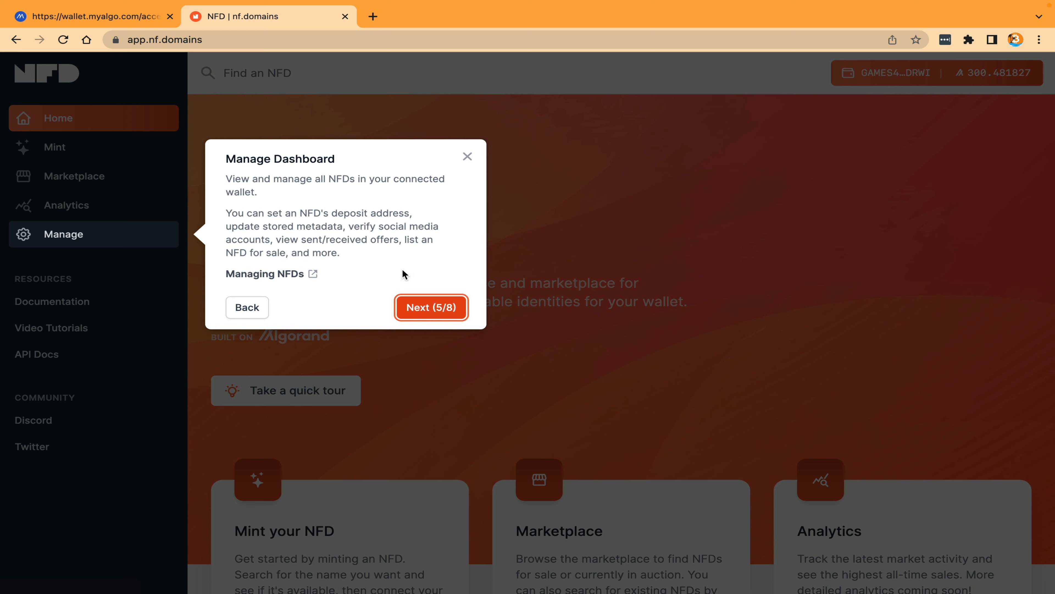
click(427, 308)
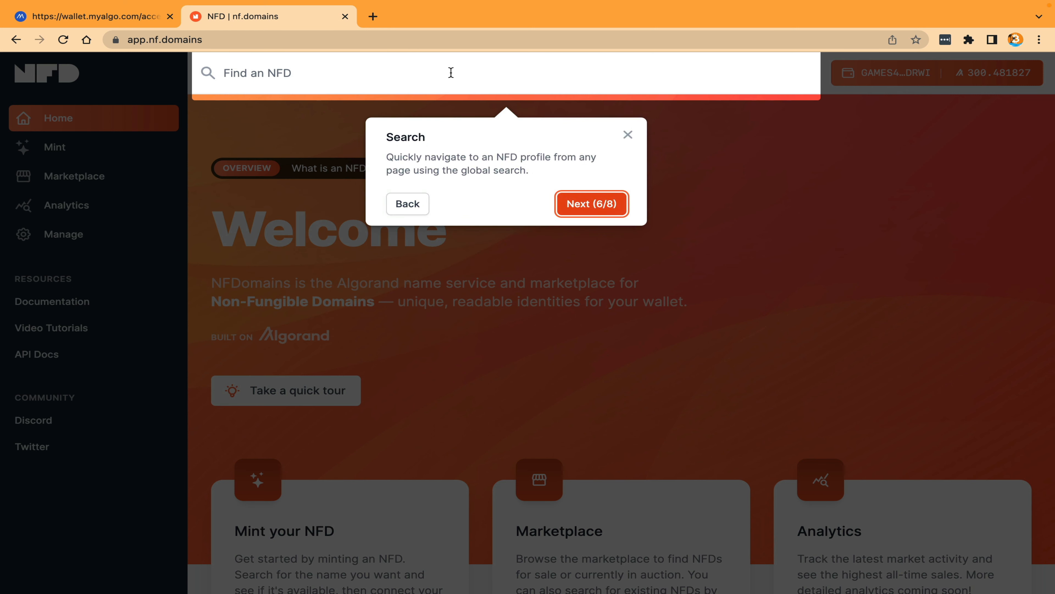
click(590, 207)
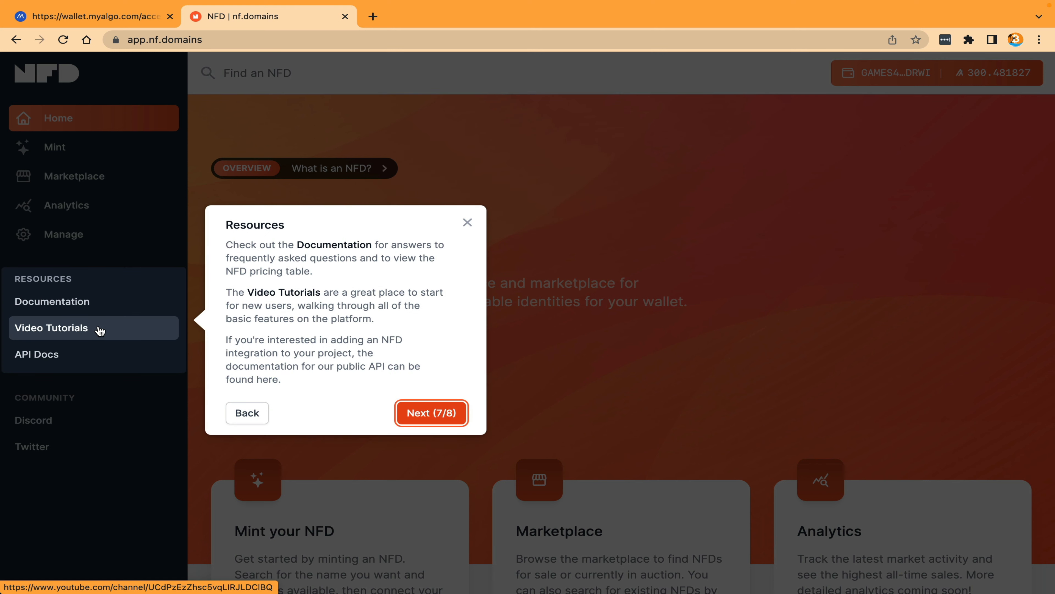
click(430, 413)
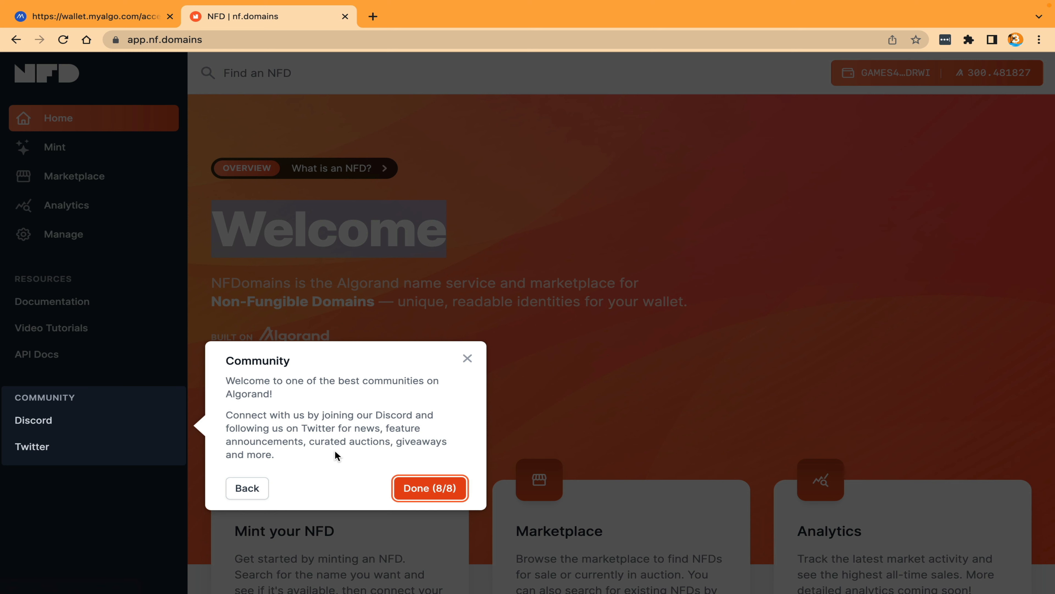
click(430, 491)
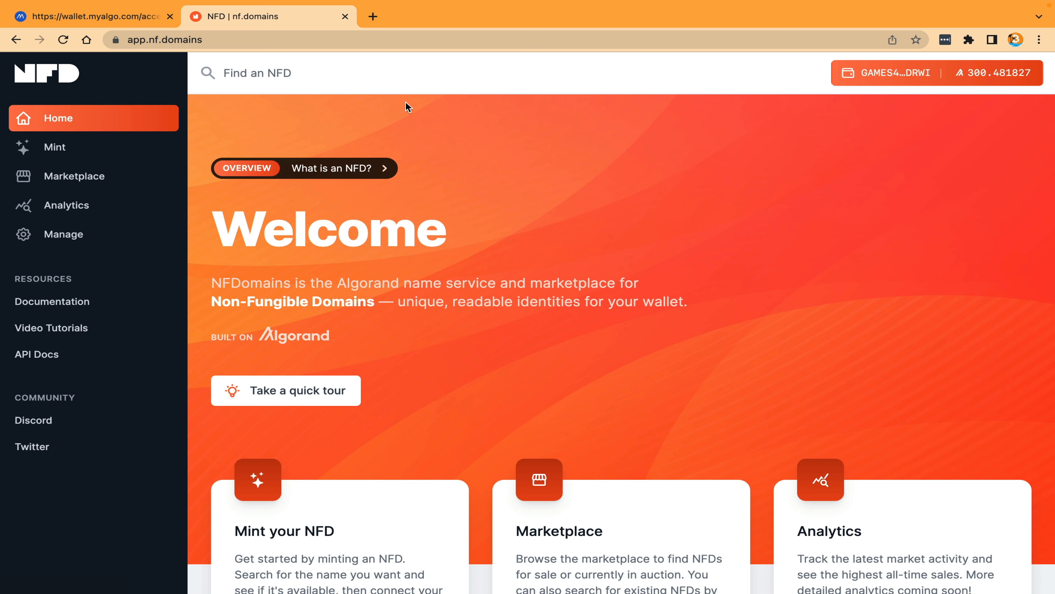
Step: Search for the NFD name "arcade" and examine the details on the arcade.algo profile
click(383, 78)
text(a)
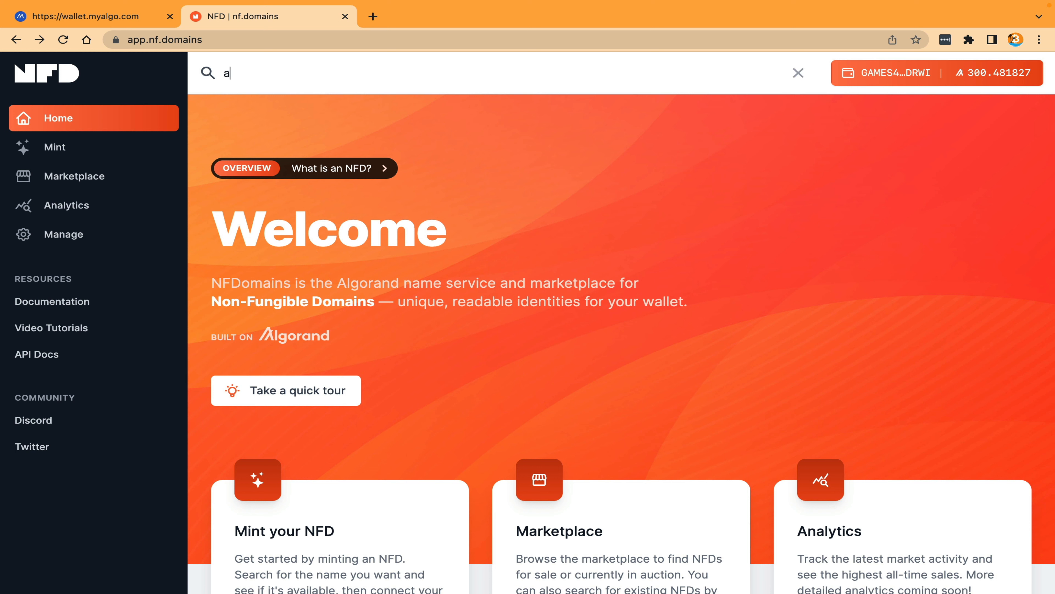
text(rcade)
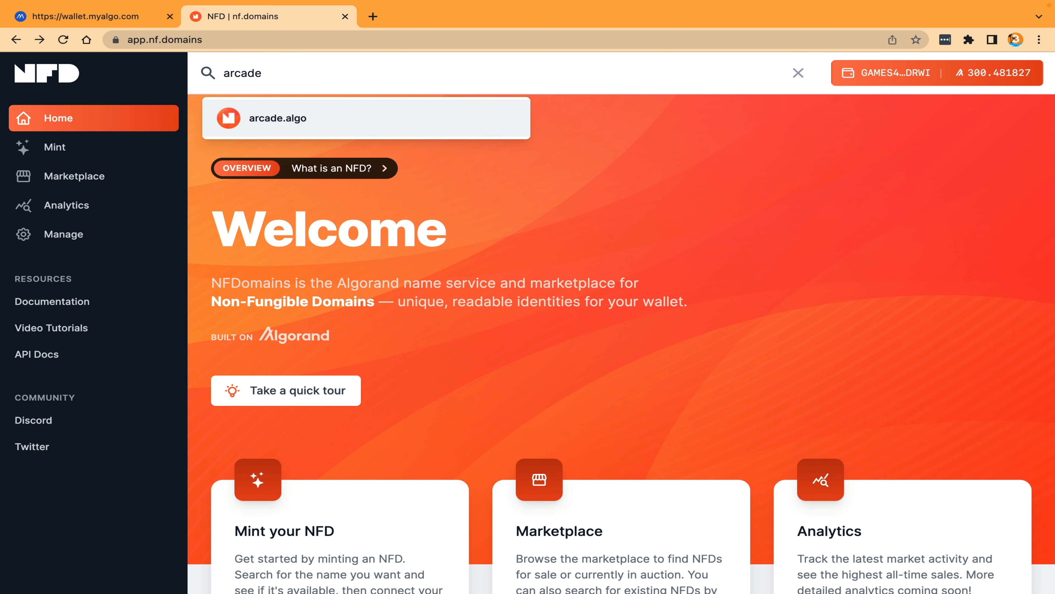
click(268, 126)
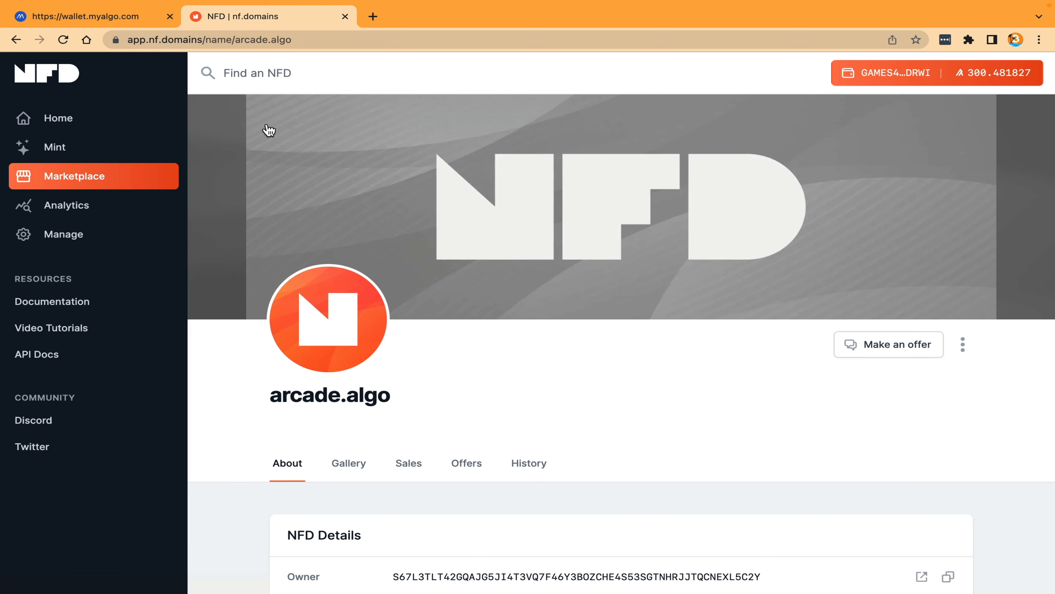
scroll(466, 323, down, 5)
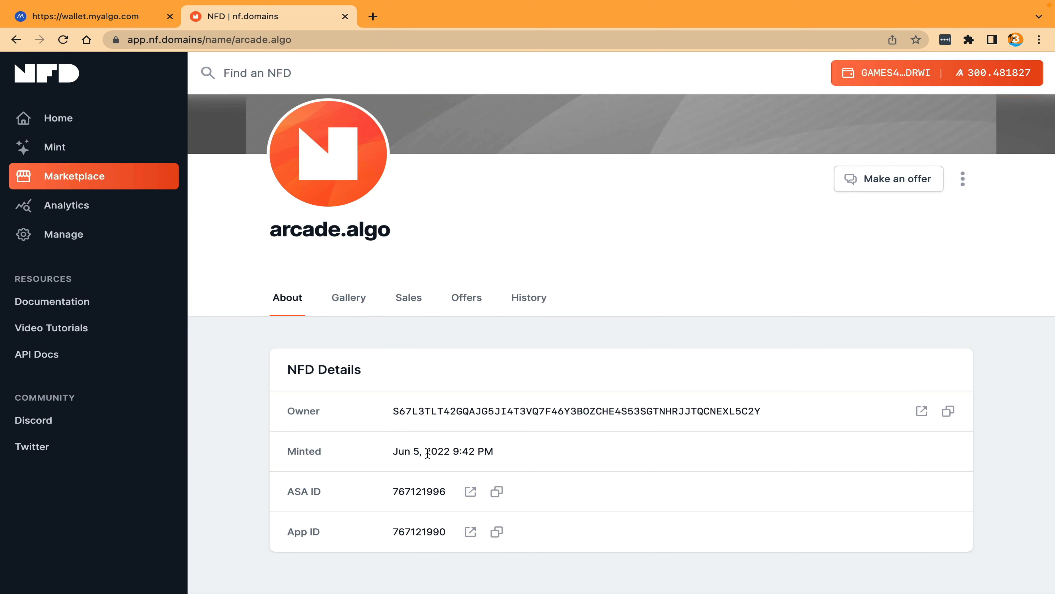
scroll(427, 452, up, 5)
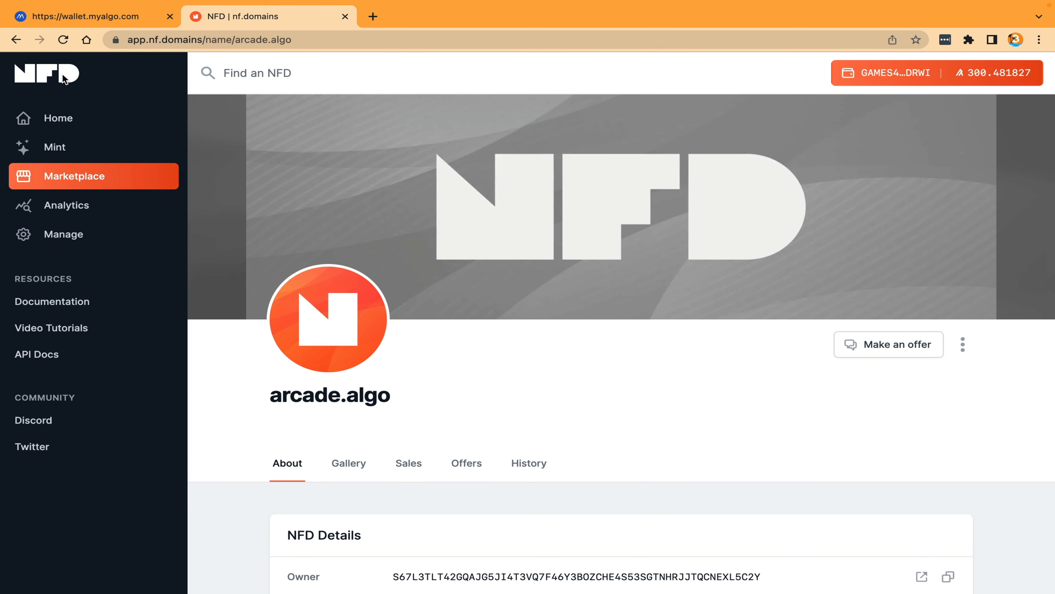
Step: Open the NFD home page and look through its introduction and the list of recent sales
click(62, 118)
scroll(402, 308, down, 3)
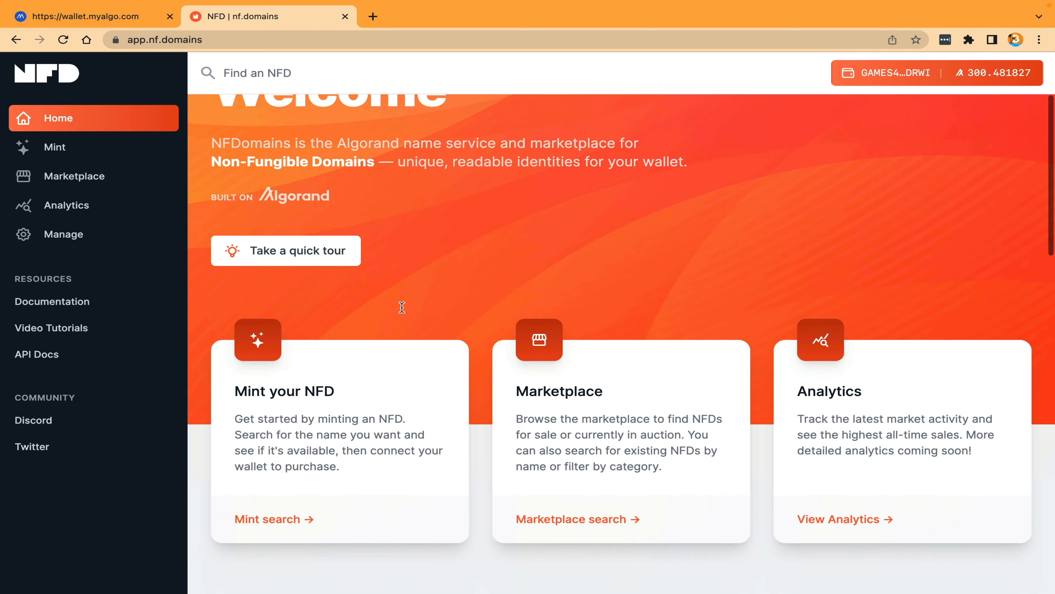
scroll(402, 307, down, 10)
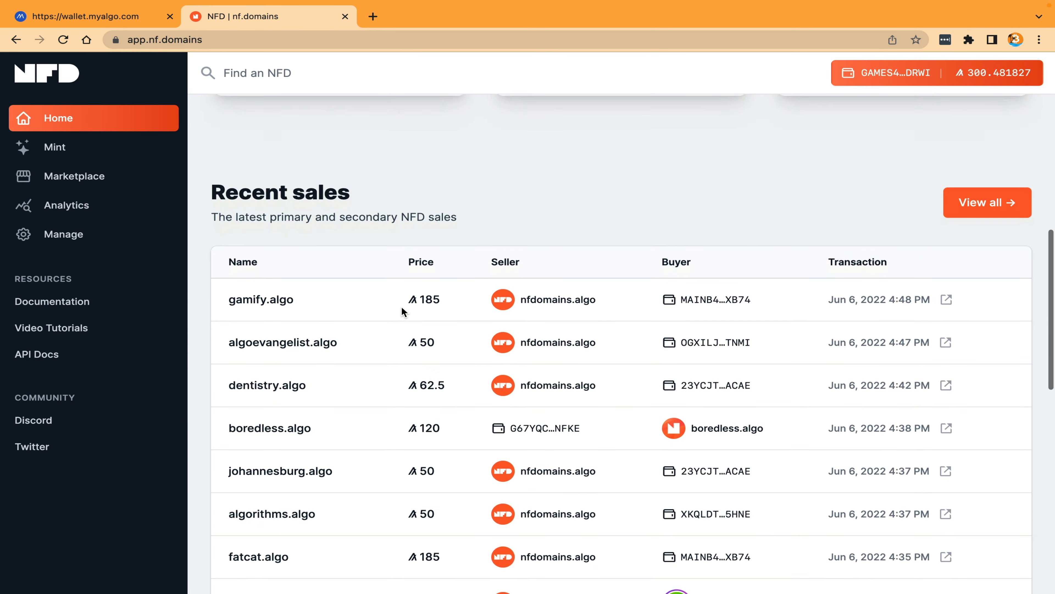
scroll(401, 307, down, 4)
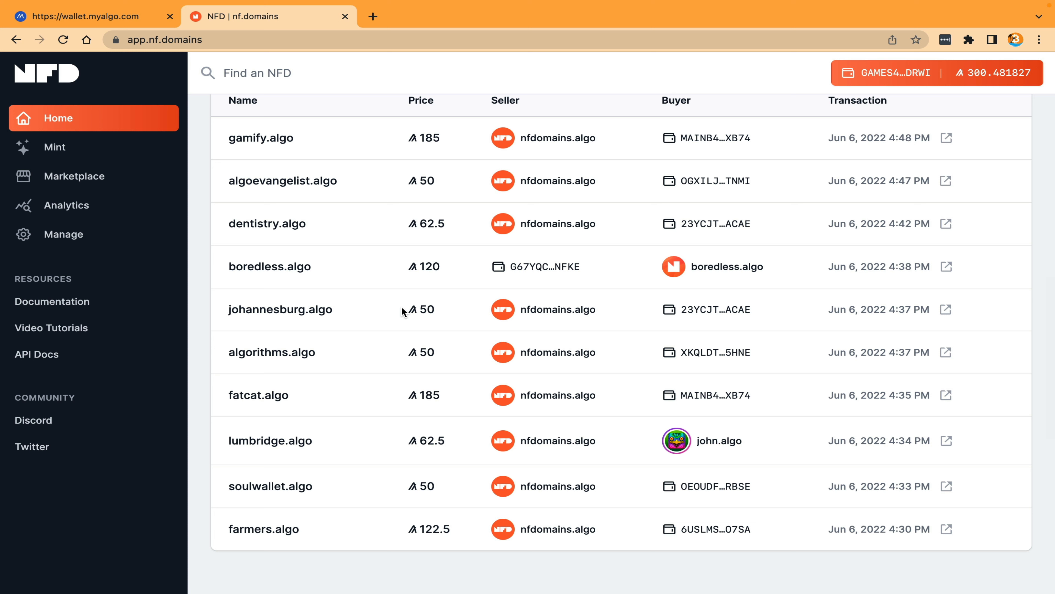
scroll(401, 306, up, 1)
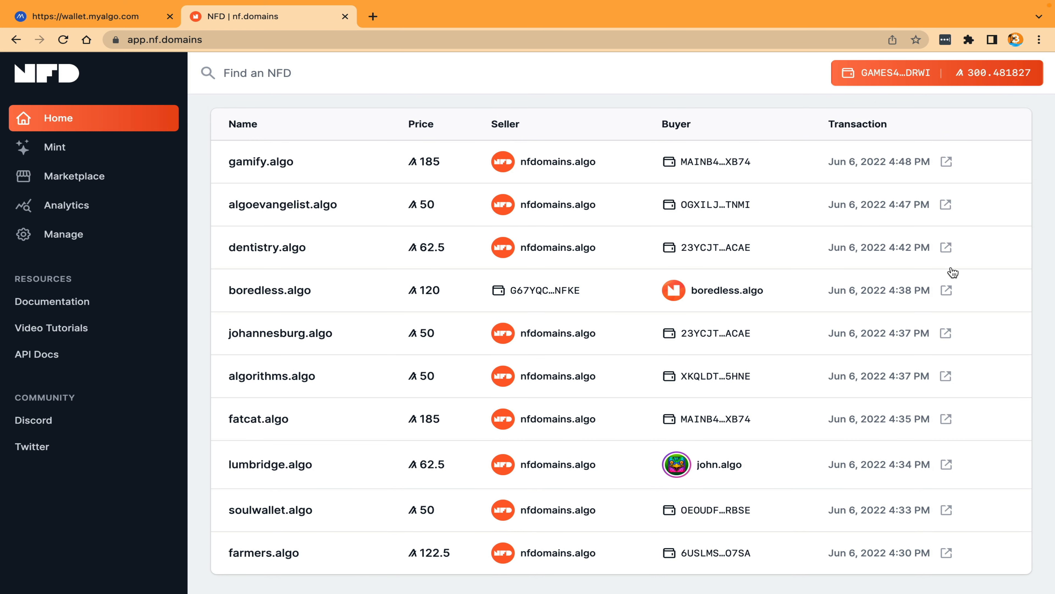
scroll(465, 442, up, 15)
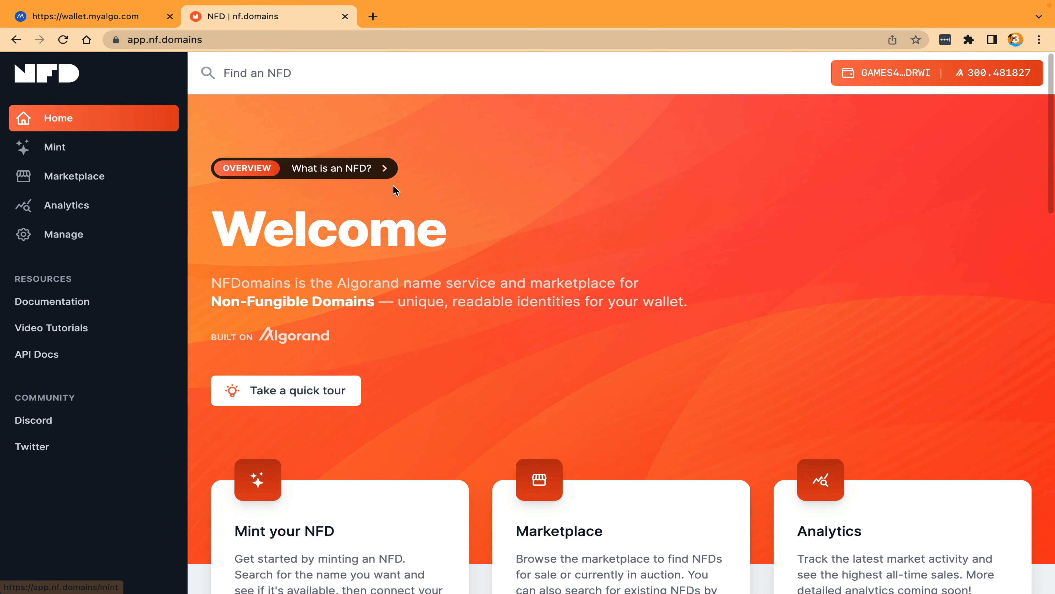
Step: Search for the NFD name "arcadegames", open the minting results for arcadegames.algo and dismiss the Ledger warning
click(331, 73)
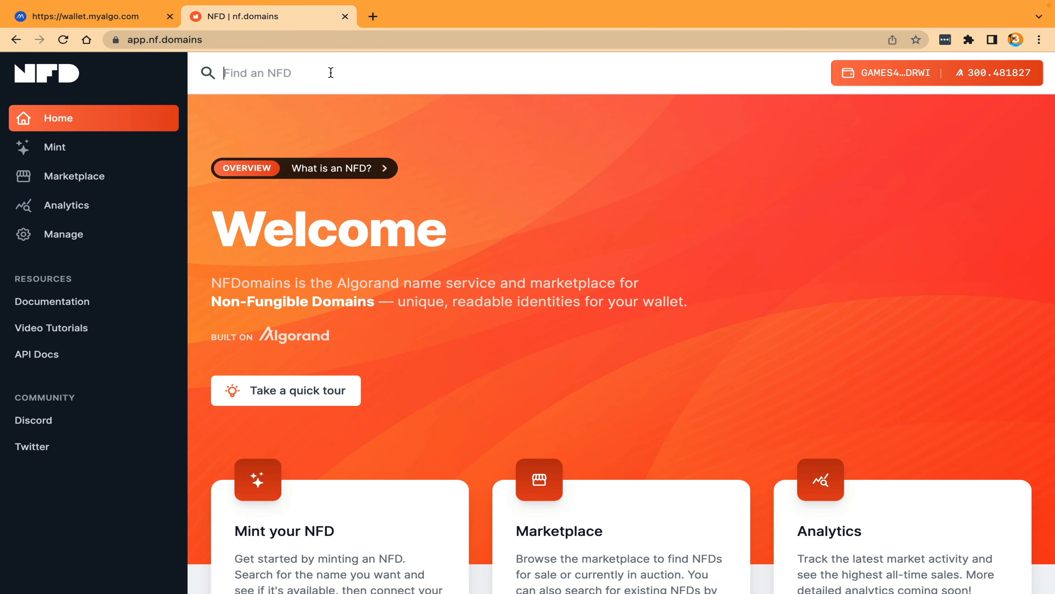
text(arcadegames)
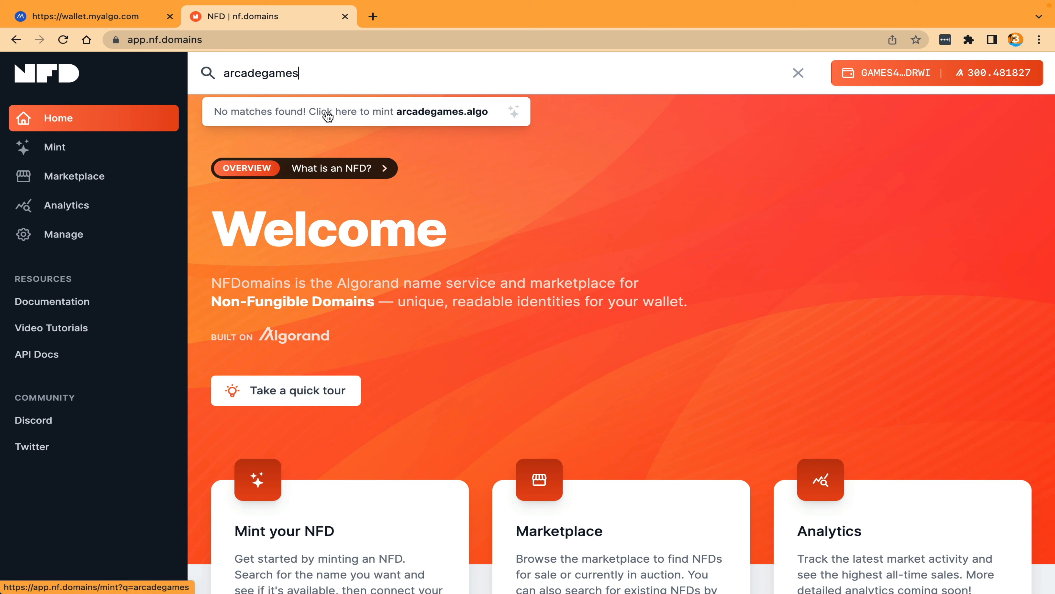
click(368, 117)
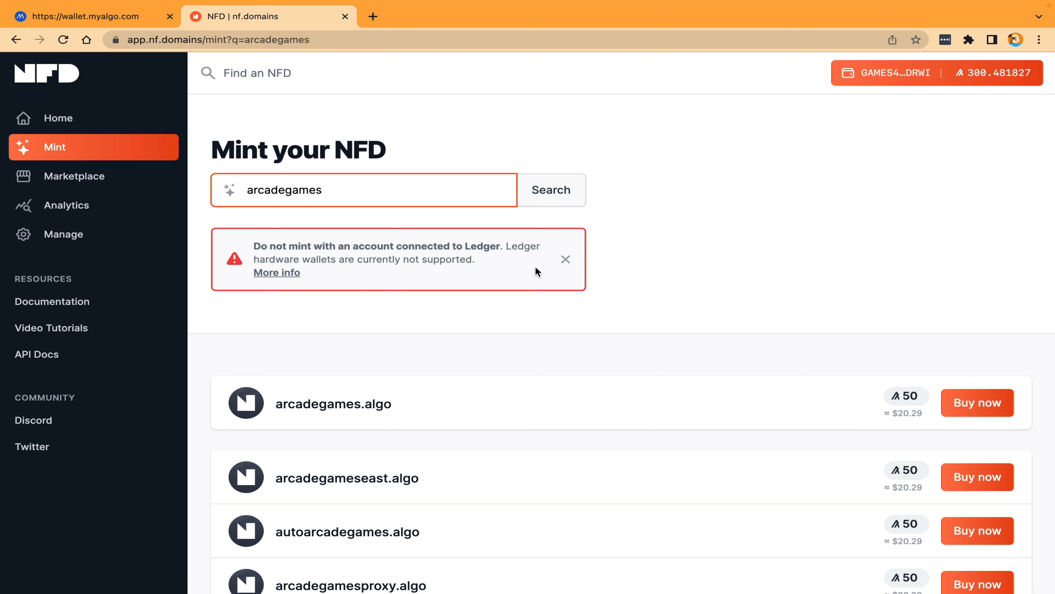
click(566, 259)
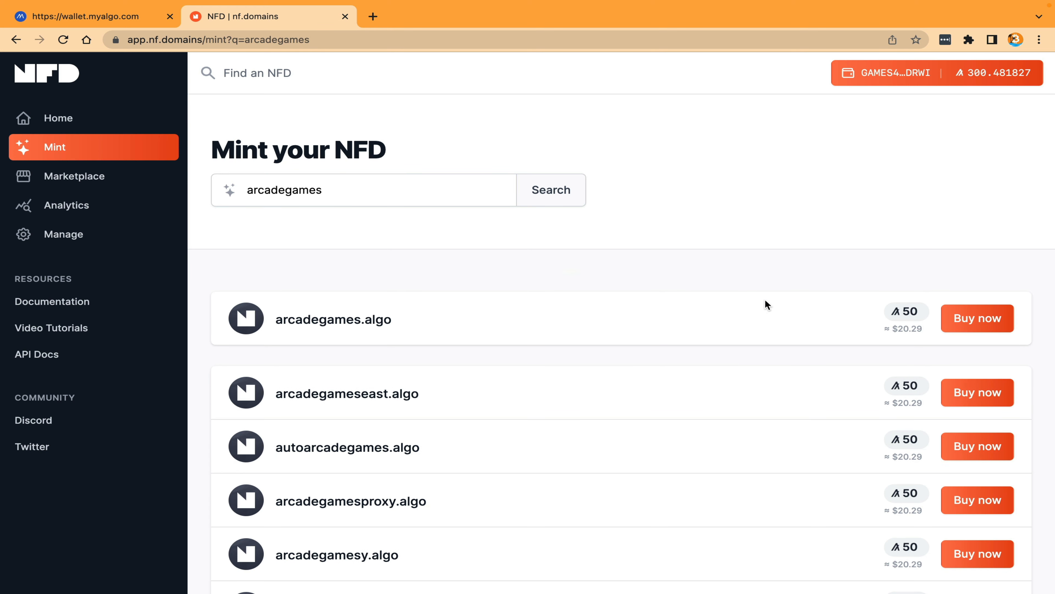
Step: Check the suggested names, buy arcadegames.algo and sign the payment transactions with the MyAlgo wallet password
scroll(819, 322, down, 1)
scroll(818, 321, down, 8)
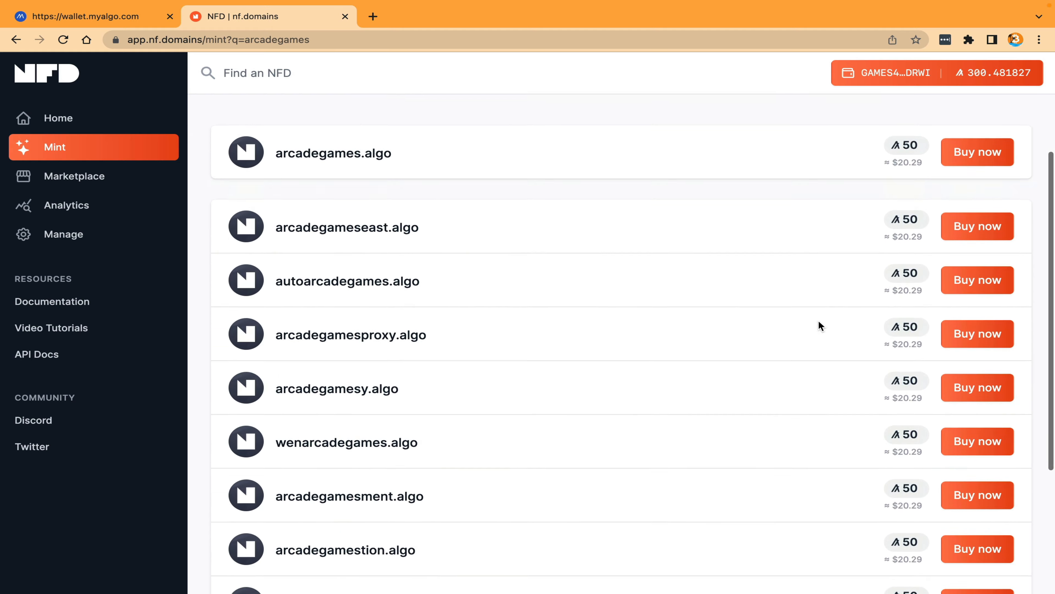
scroll(818, 321, up, 6)
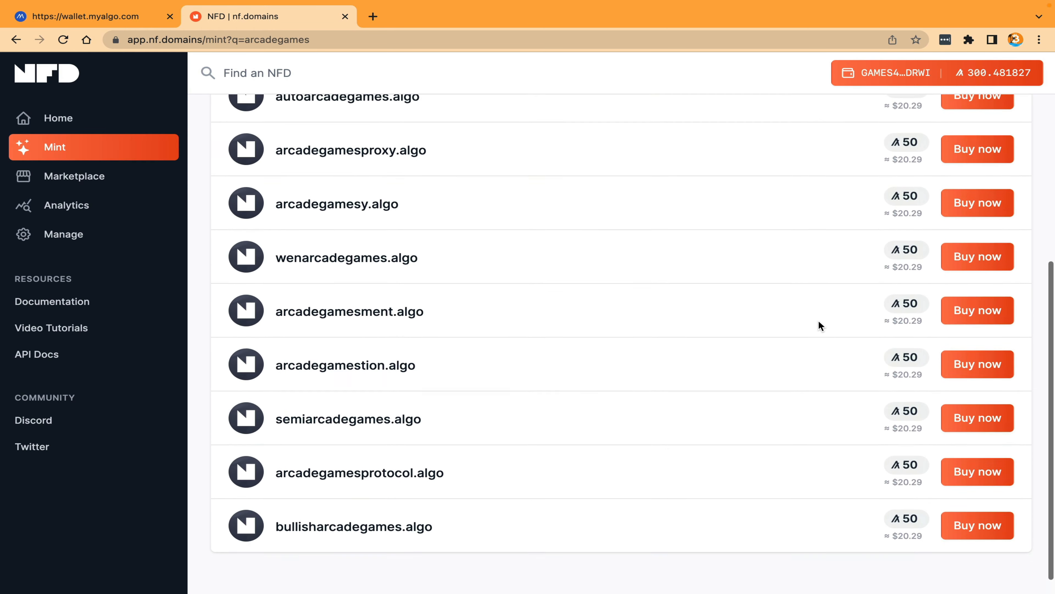
scroll(818, 323, up, 3)
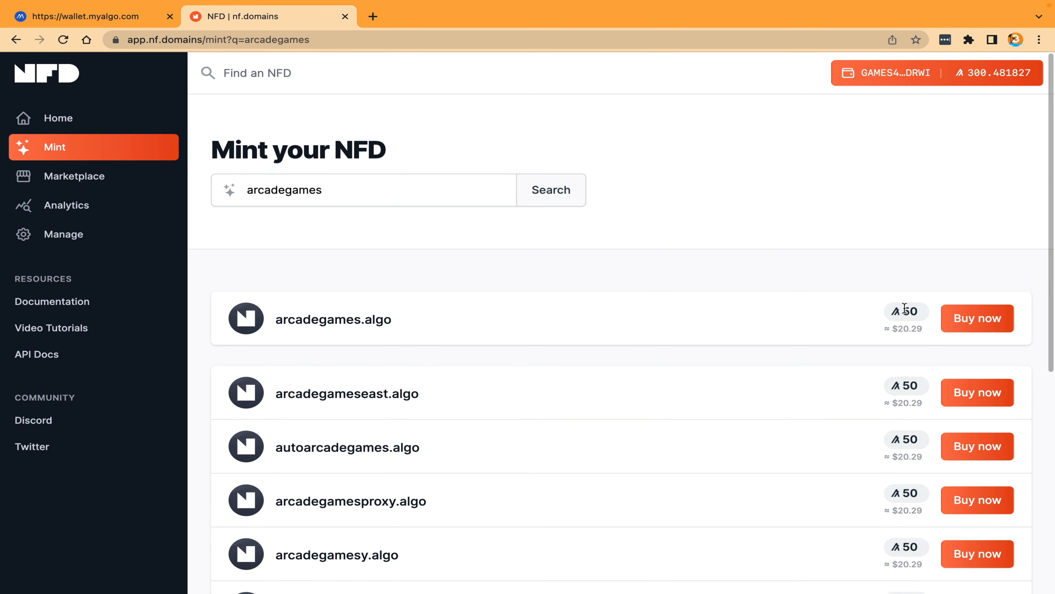
click(970, 323)
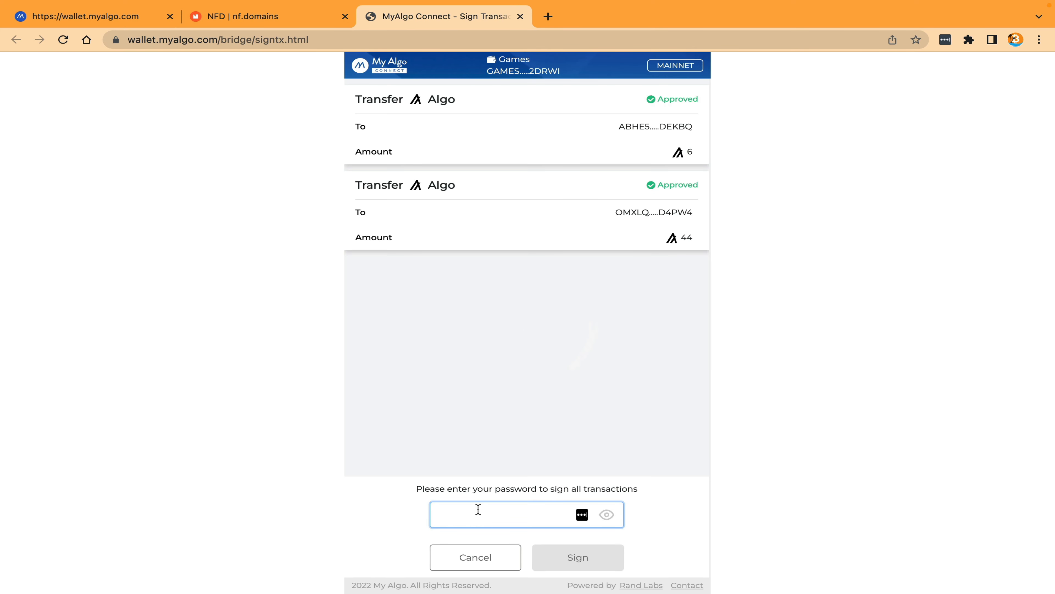
click(478, 511)
text(•••••••••)
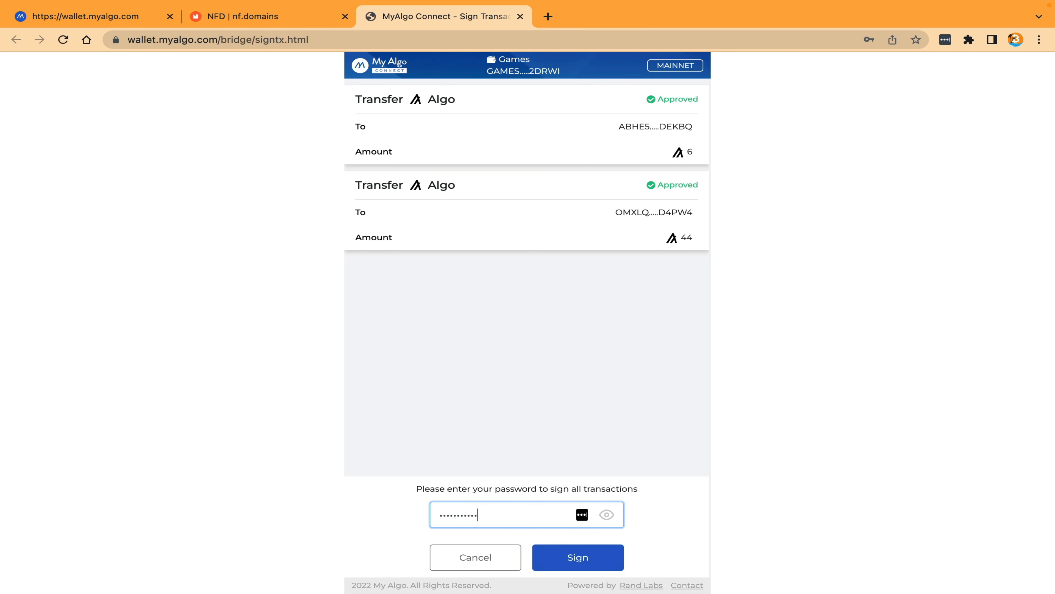
key(Return)
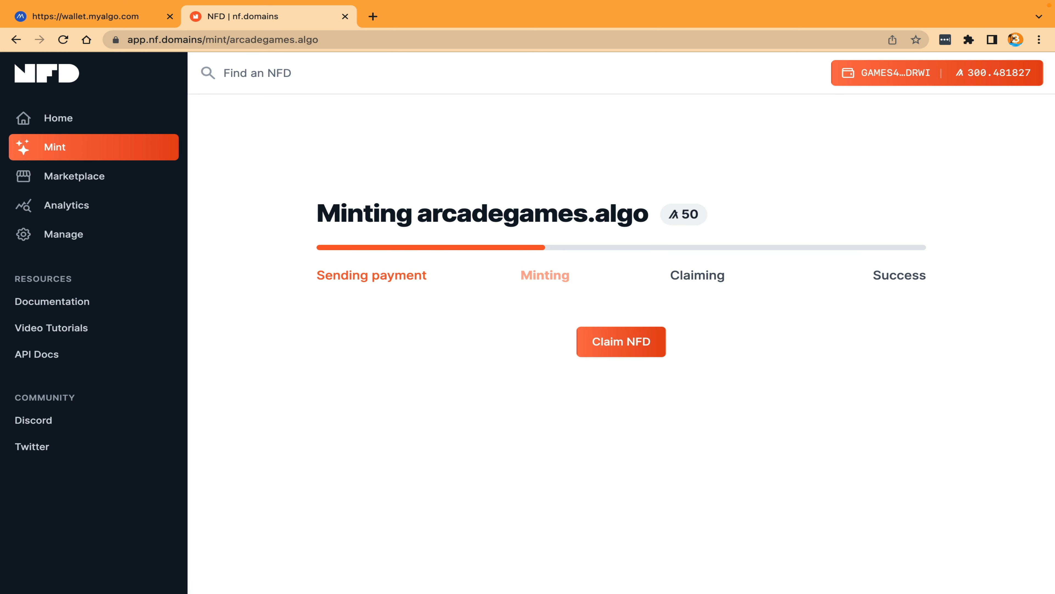
Step: Claim the minted arcadegames.algo NFD and sign the claim transactions with the MyAlgo wallet password
click(621, 347)
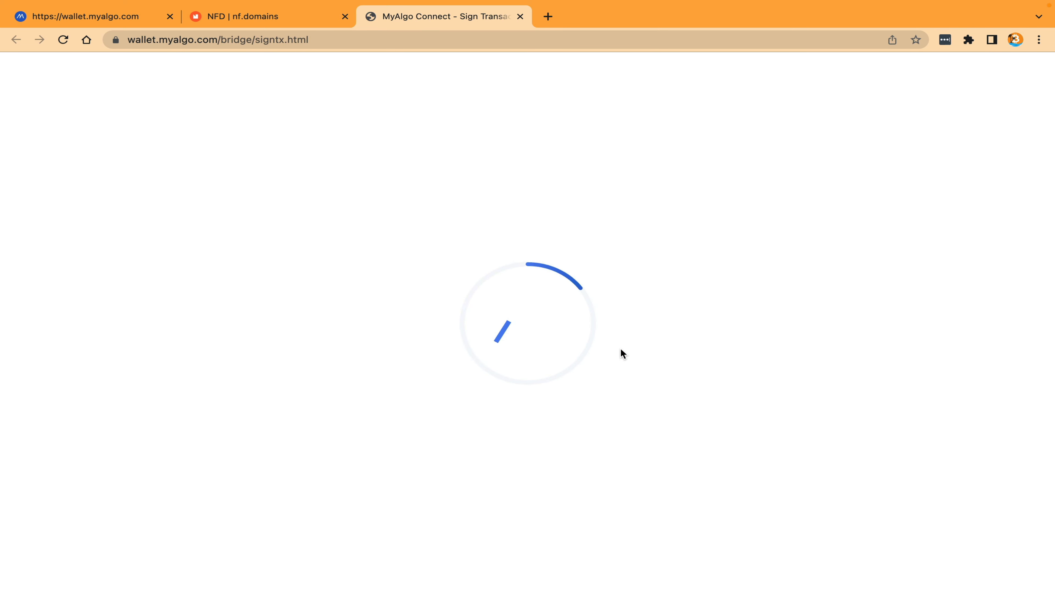
click(507, 514)
key(ctrl+v)
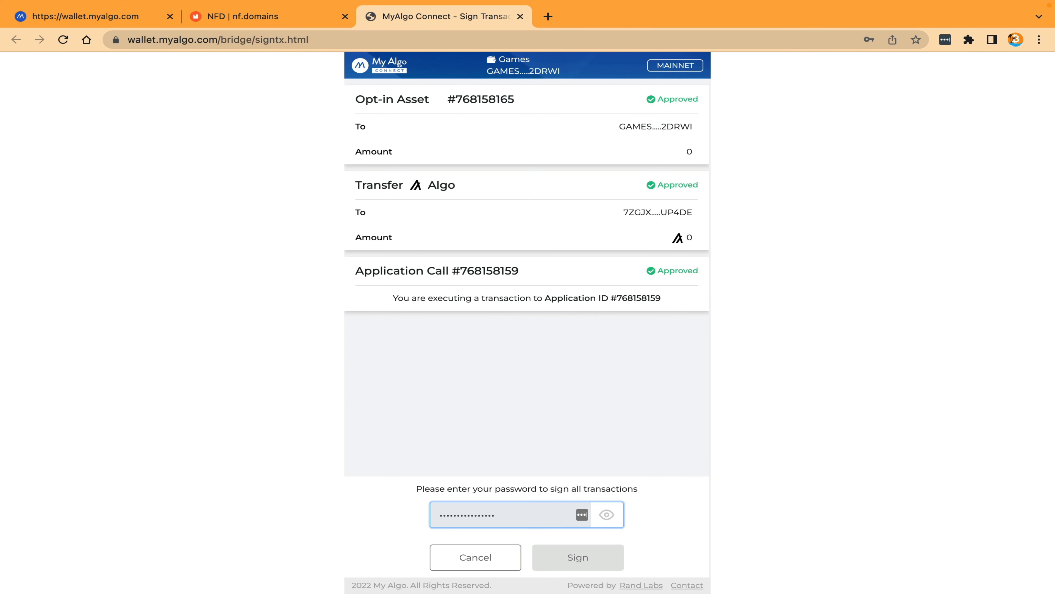
key(Return)
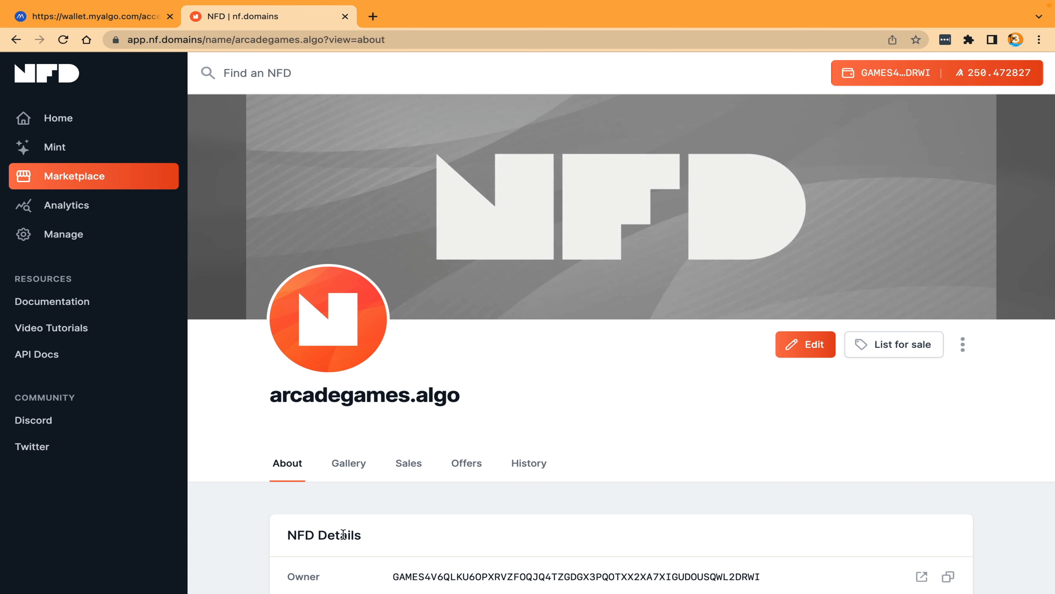
Step: Examine the arcadegames.algo profile's NFD details, gallery, sales, offers and history
scroll(343, 534, down, 3)
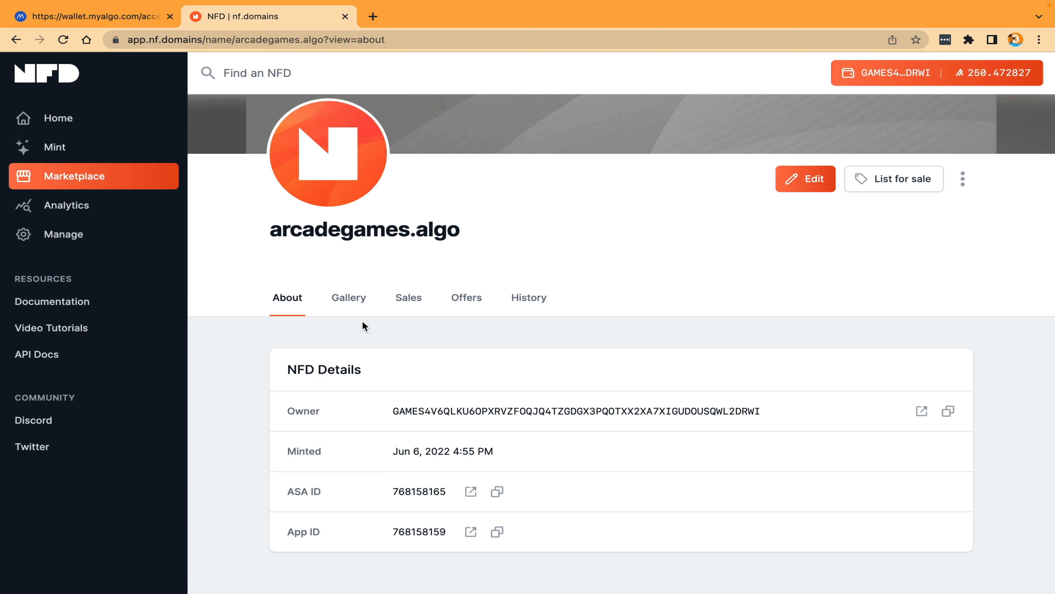
click(353, 305)
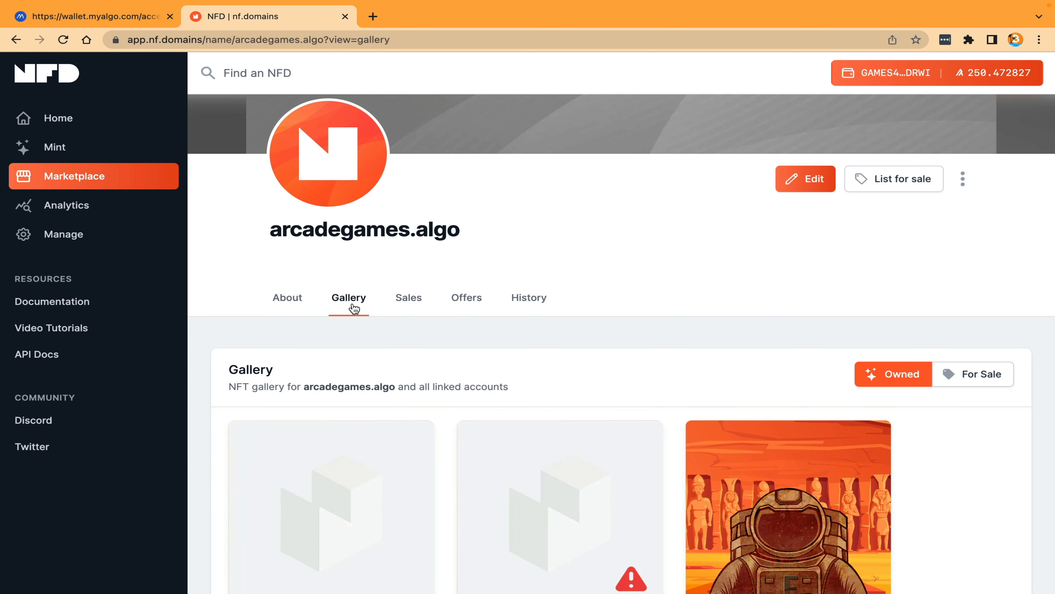
scroll(354, 307, down, 1)
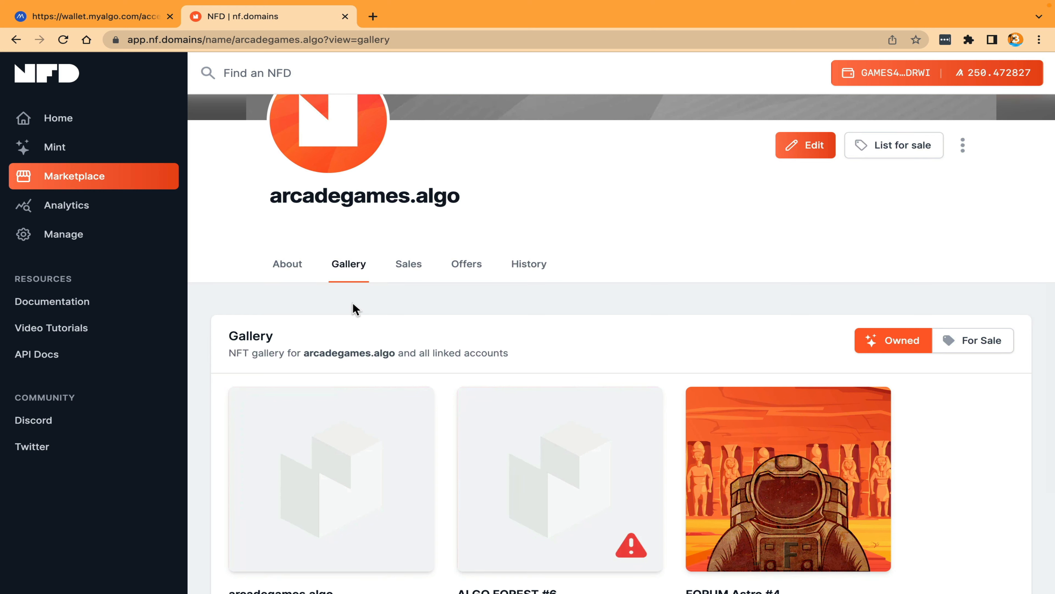
scroll(354, 308, down, 3)
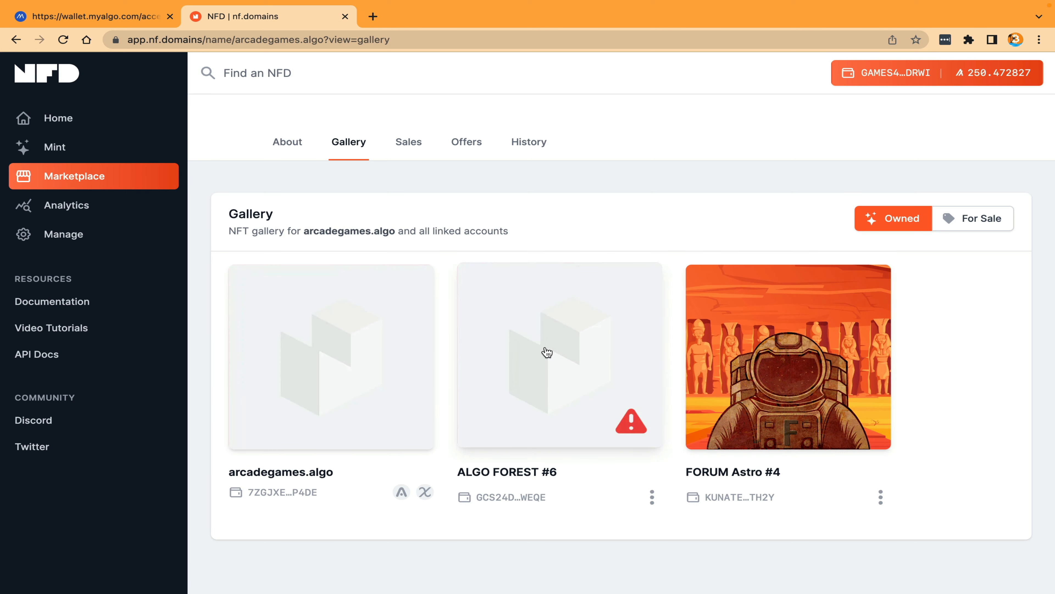
click(406, 149)
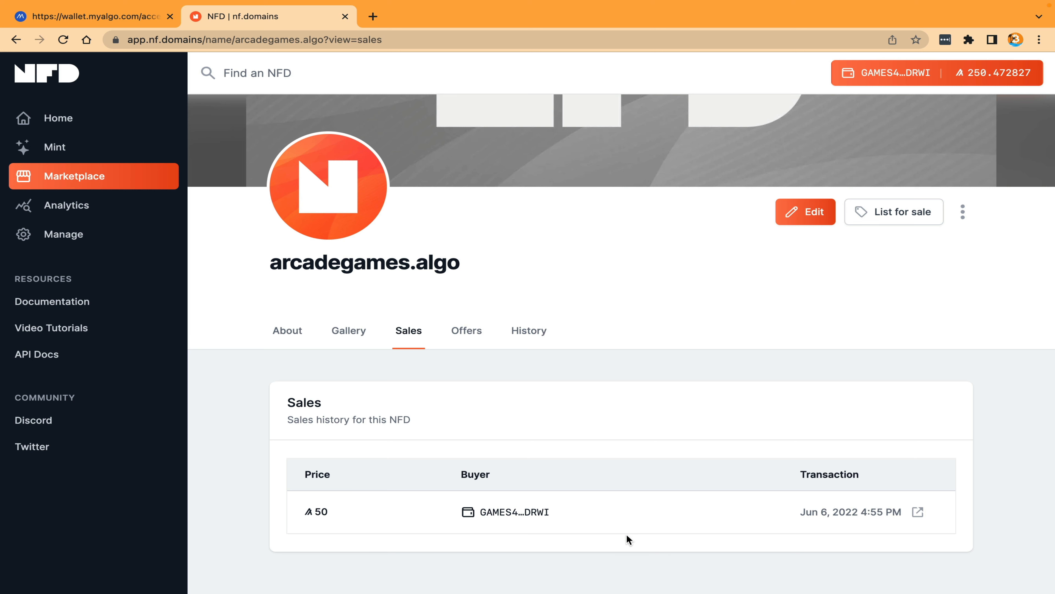
click(466, 330)
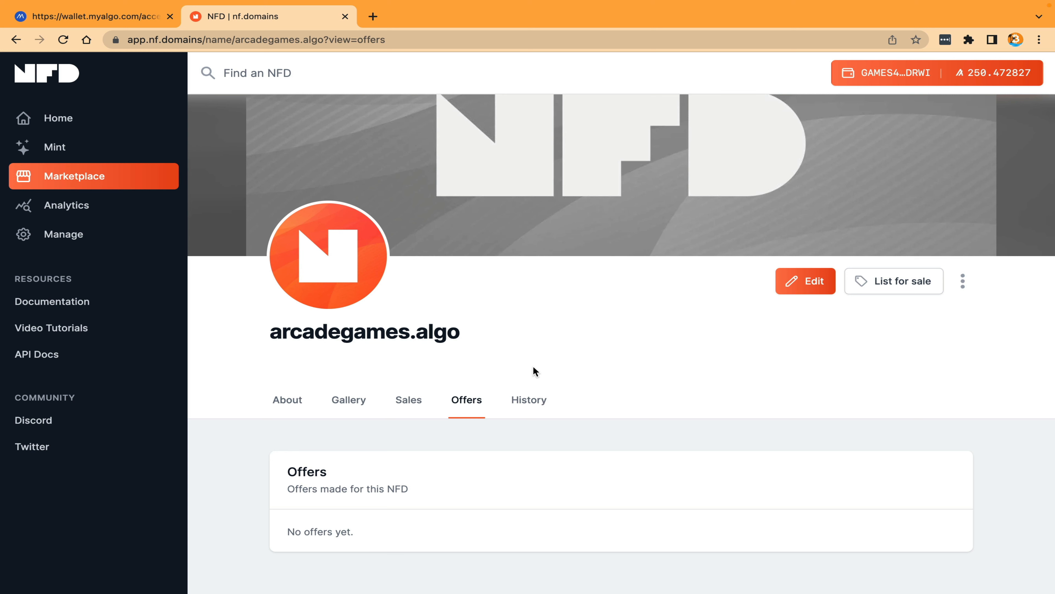
click(532, 400)
scroll(535, 404, down, 2)
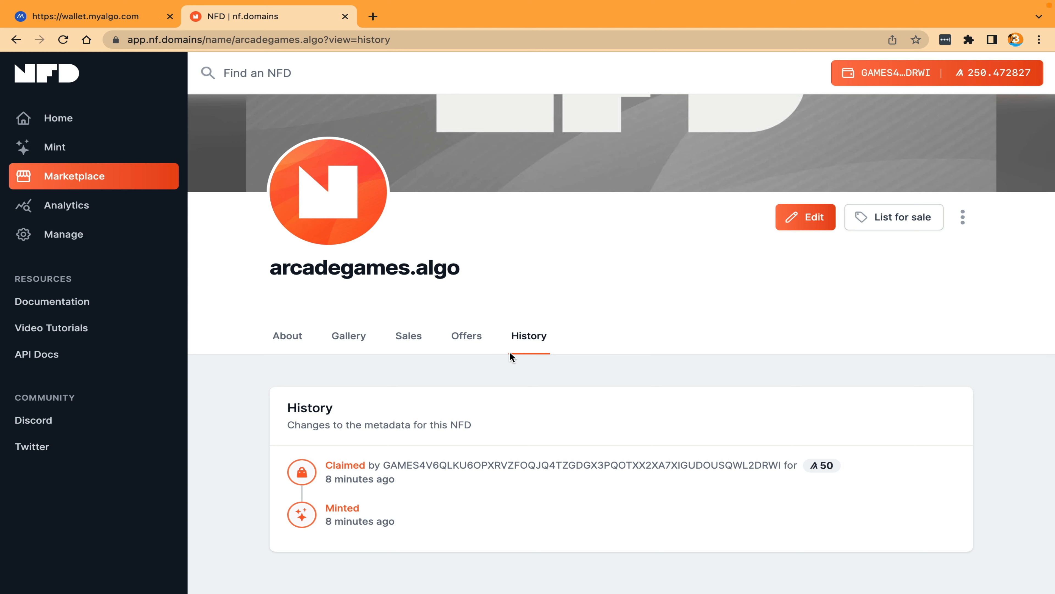
Step: Copy the name arcadegames.algo, switch to MyAlgo Wallet and paste it as the recipient address for sending ALGO from the Fun account
click(477, 270)
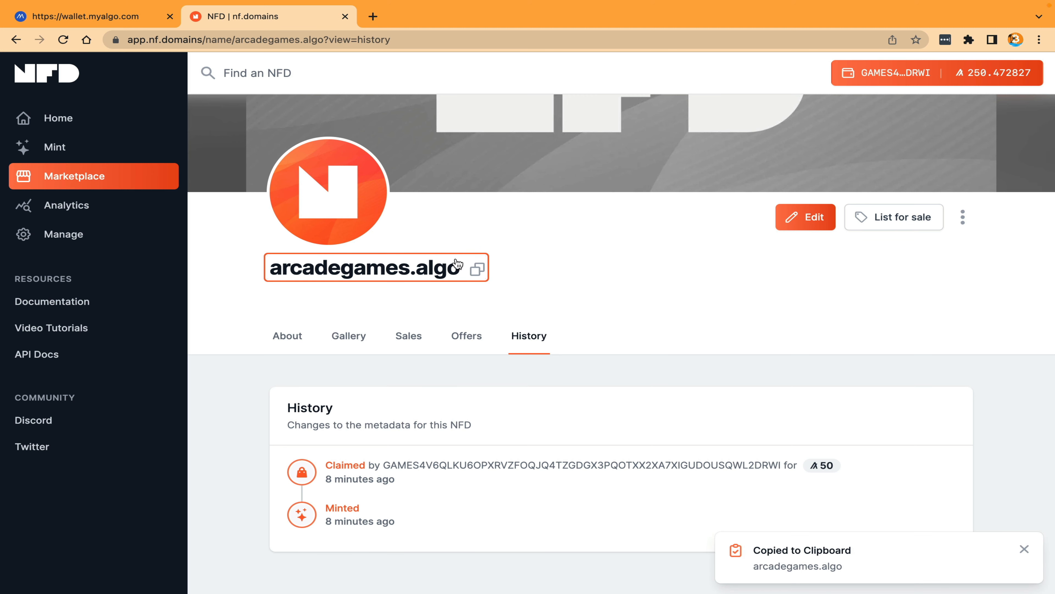
click(91, 19)
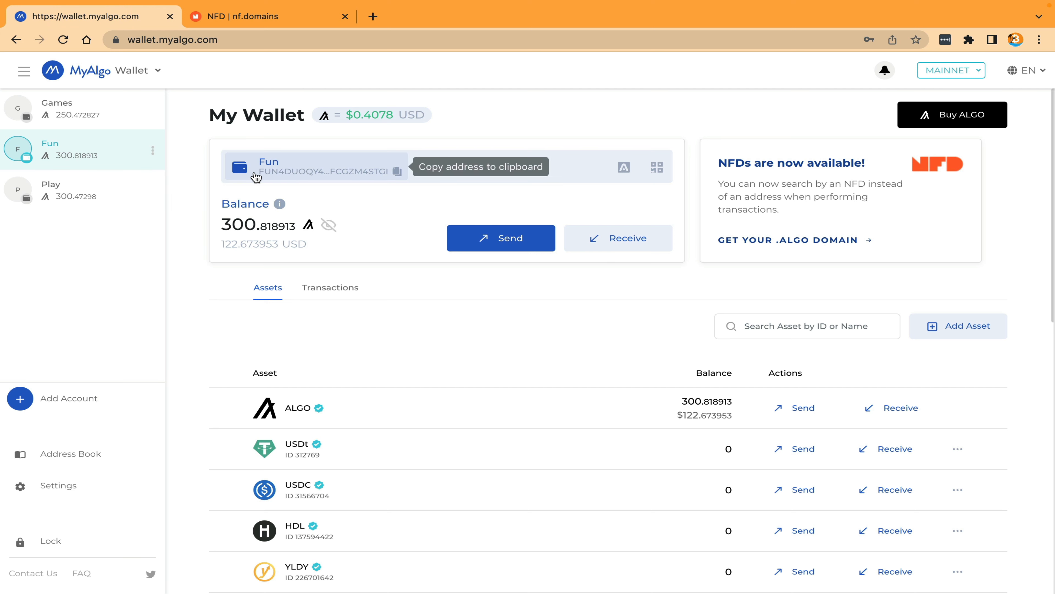
click(505, 245)
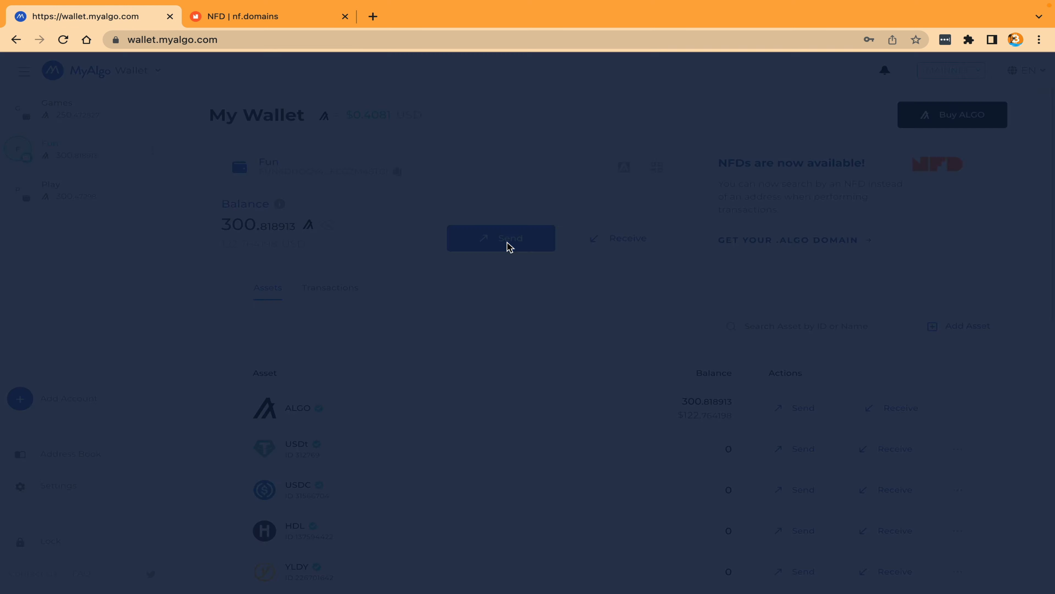
click(452, 376)
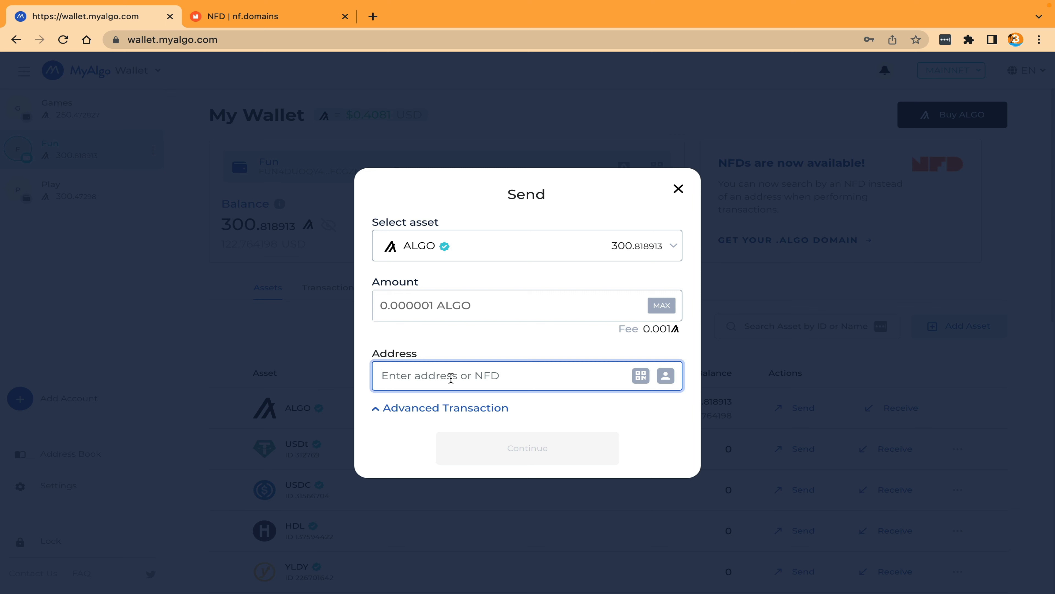
key(ctrl+v)
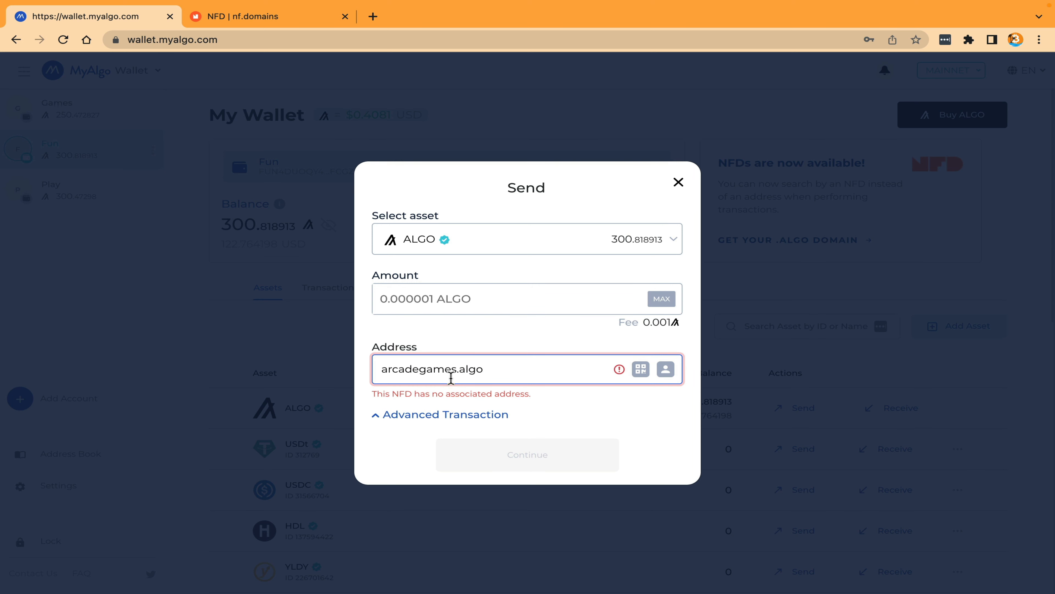
Step: Set the amount to send to 10 ALGO and return to the arcadegames.algo profile on the NFD site
click(399, 393)
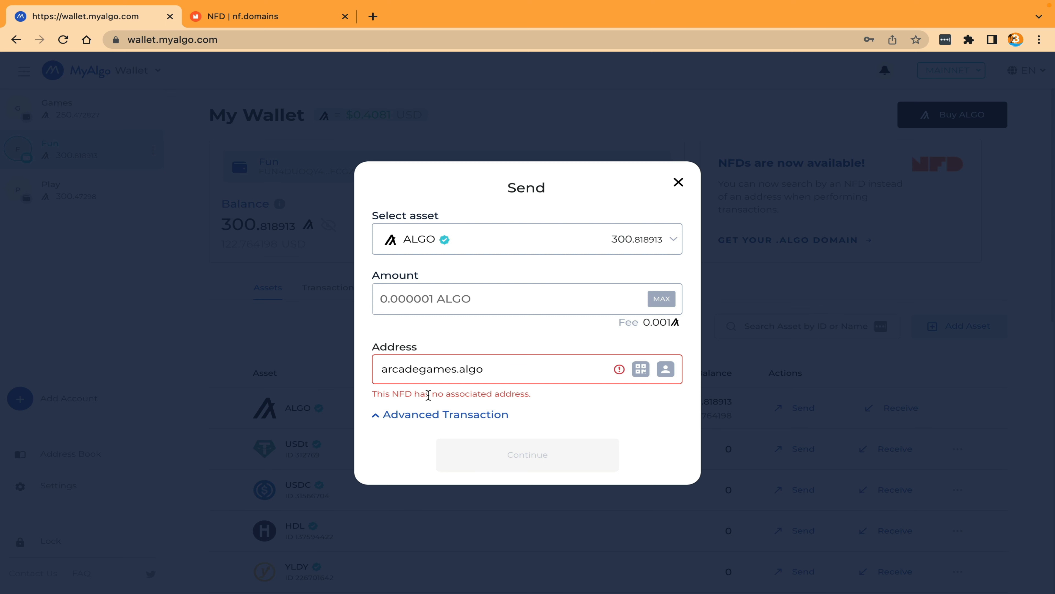
click(426, 287)
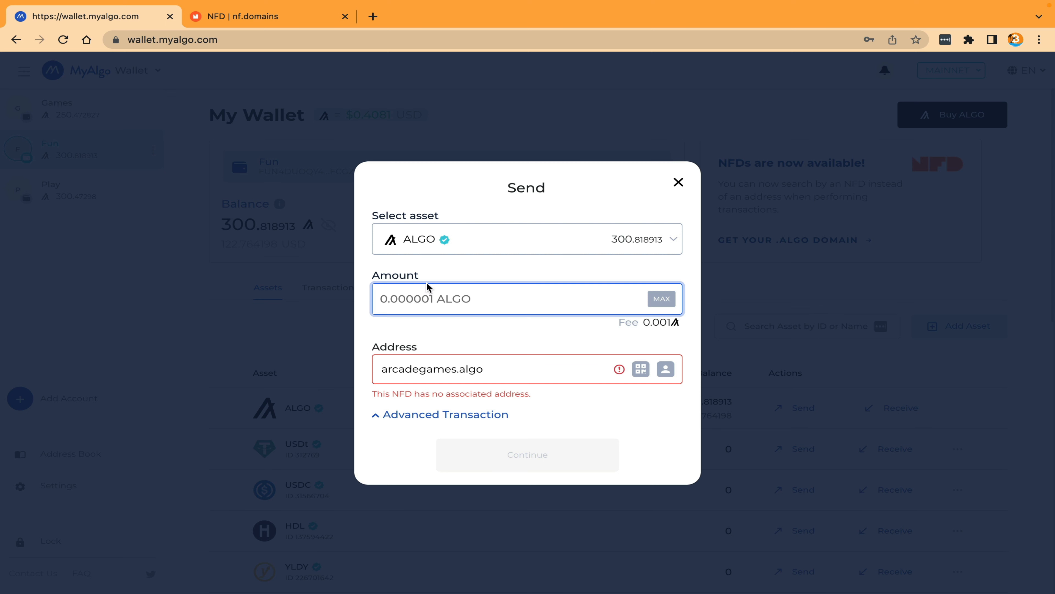
text(10)
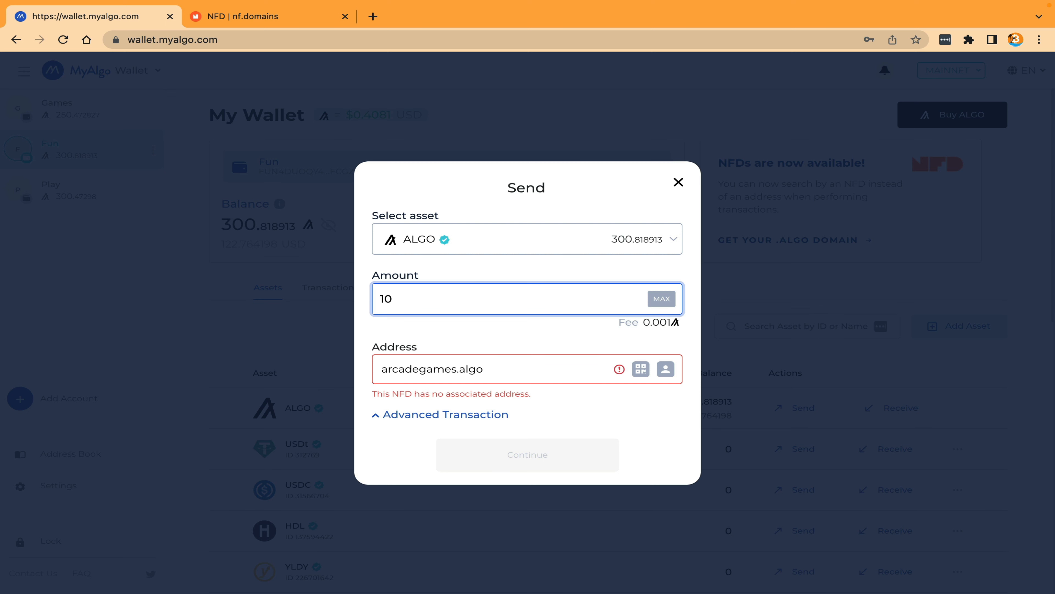
click(487, 324)
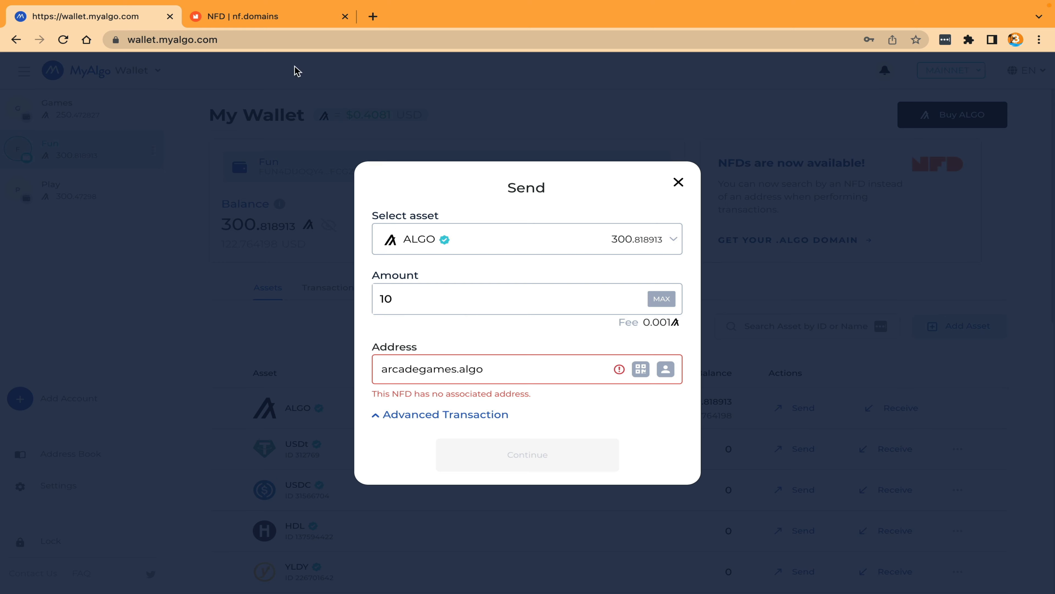
click(267, 16)
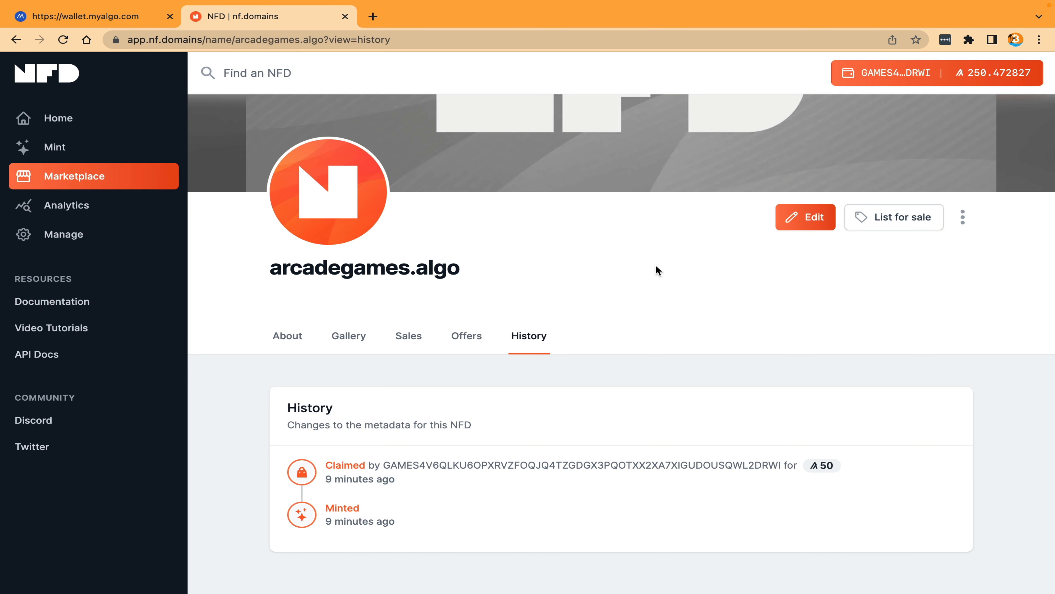
Step: Open arcadegames.algo for editing and select the currently connected wallet account as its deposit address
click(808, 218)
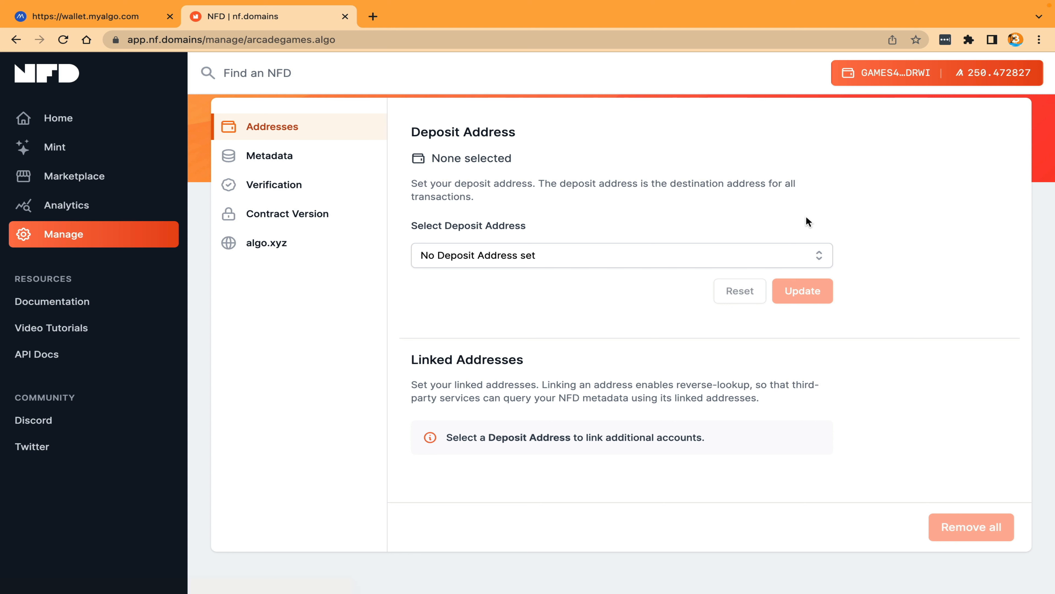
click(580, 254)
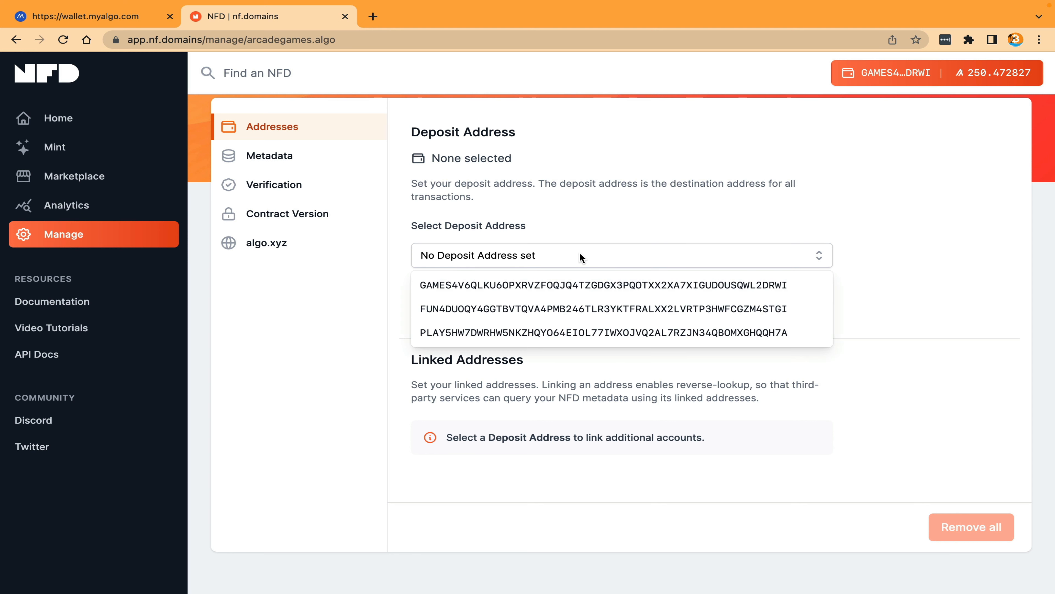
click(574, 287)
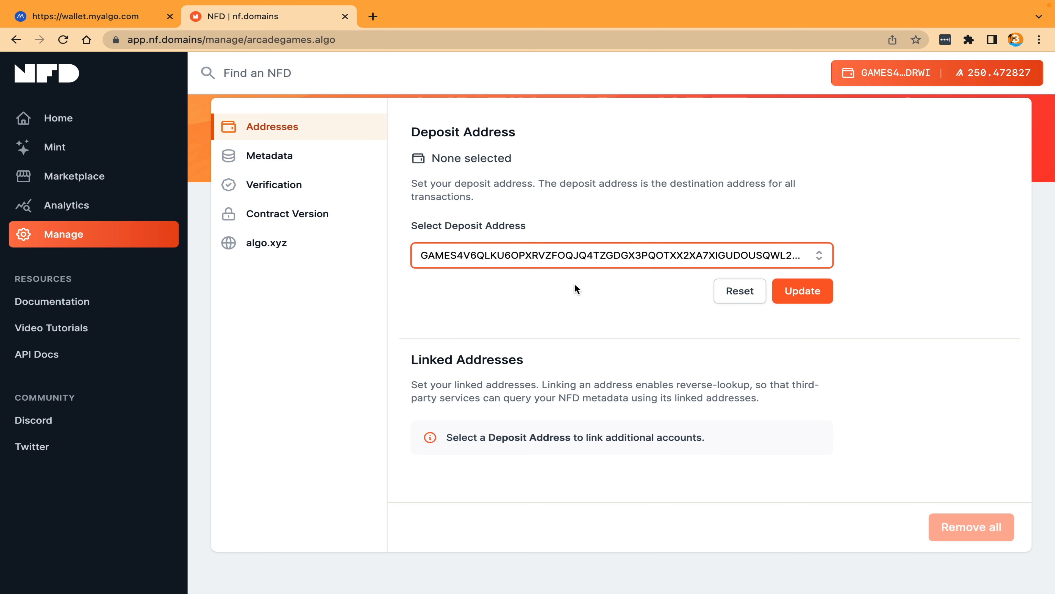
Step: Submit the deposit address update, sign its transactions with the MyAlgo wallet password and confirm the update
click(804, 294)
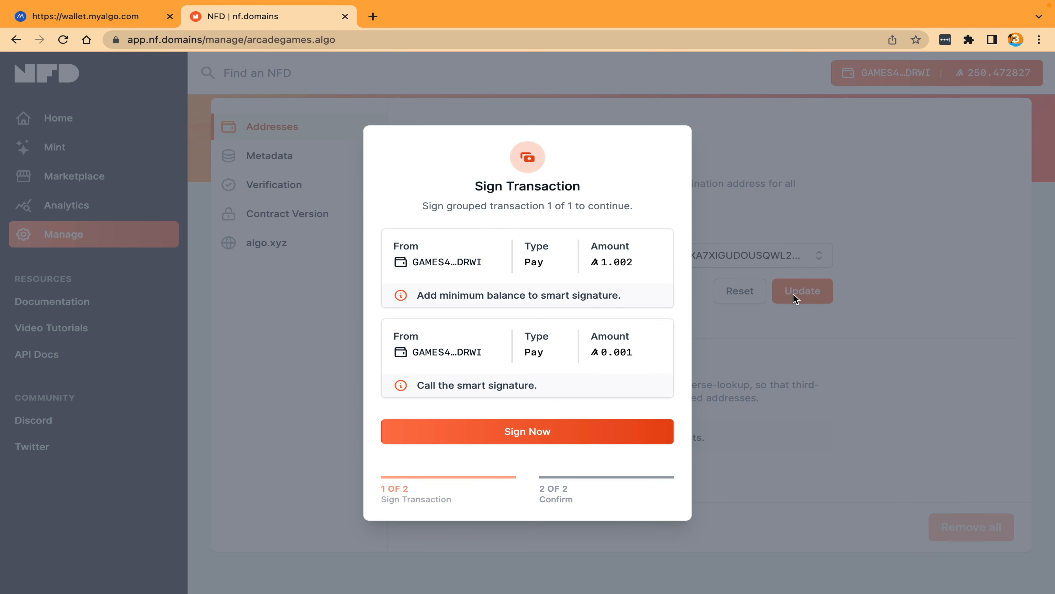
click(535, 427)
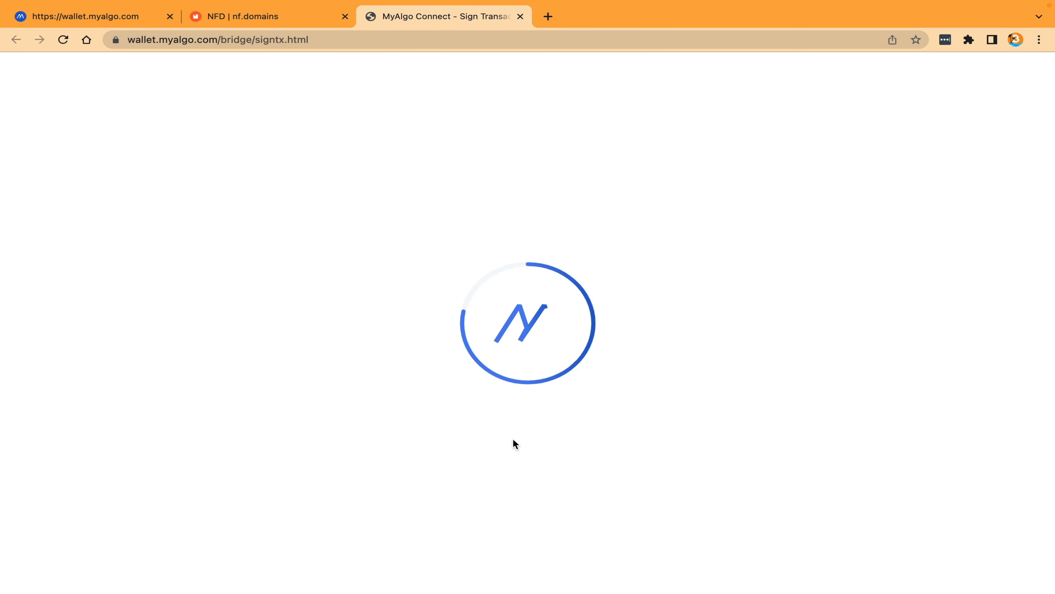
key(super+v)
click(576, 555)
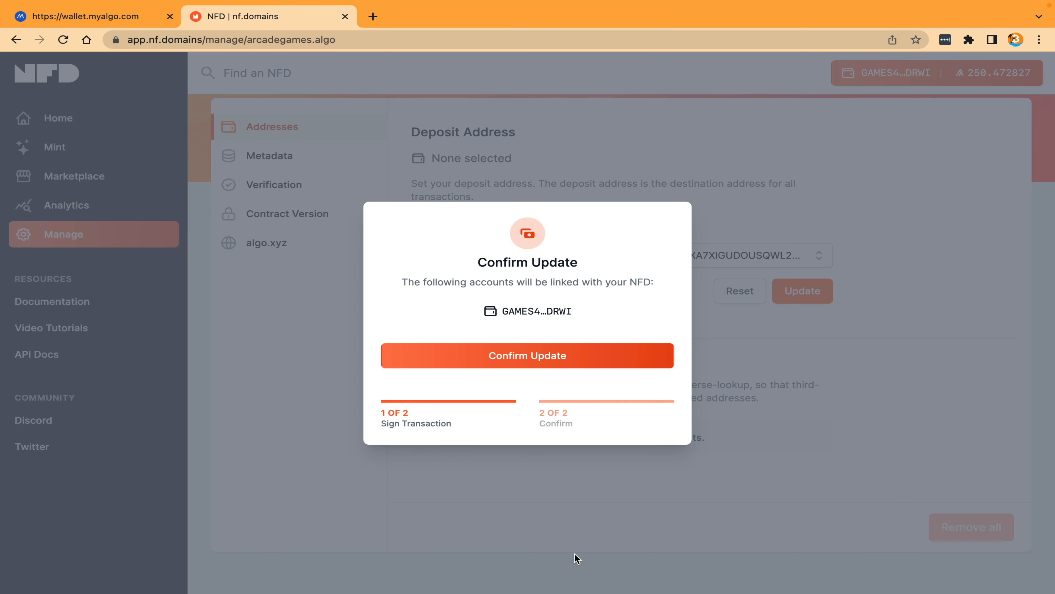
click(527, 357)
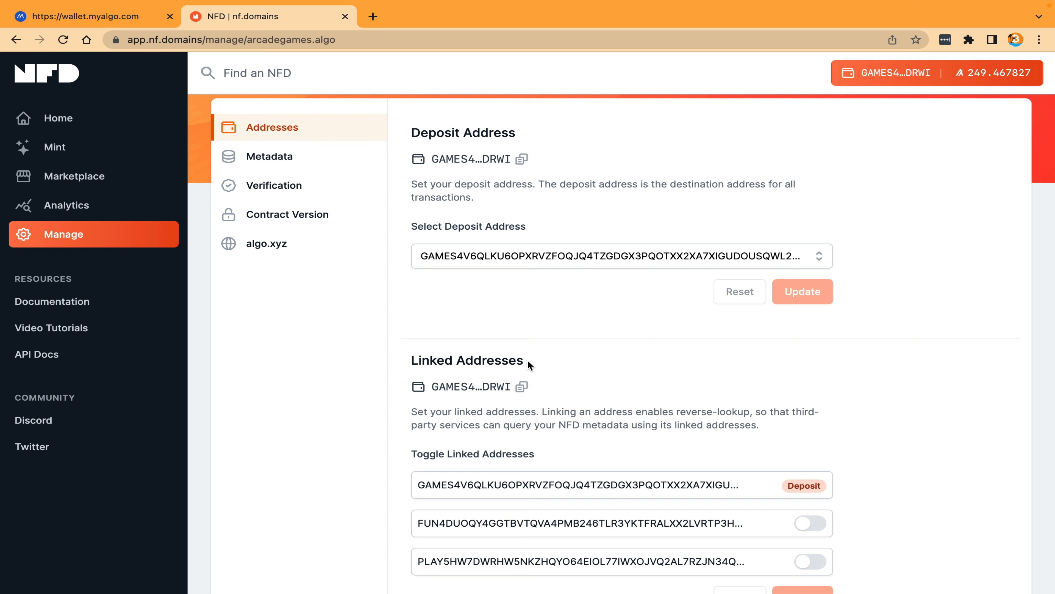
Step: Review the linked address options of arcadegames.algo, and view the avatar update choices in its metadata
scroll(527, 360, down, 3)
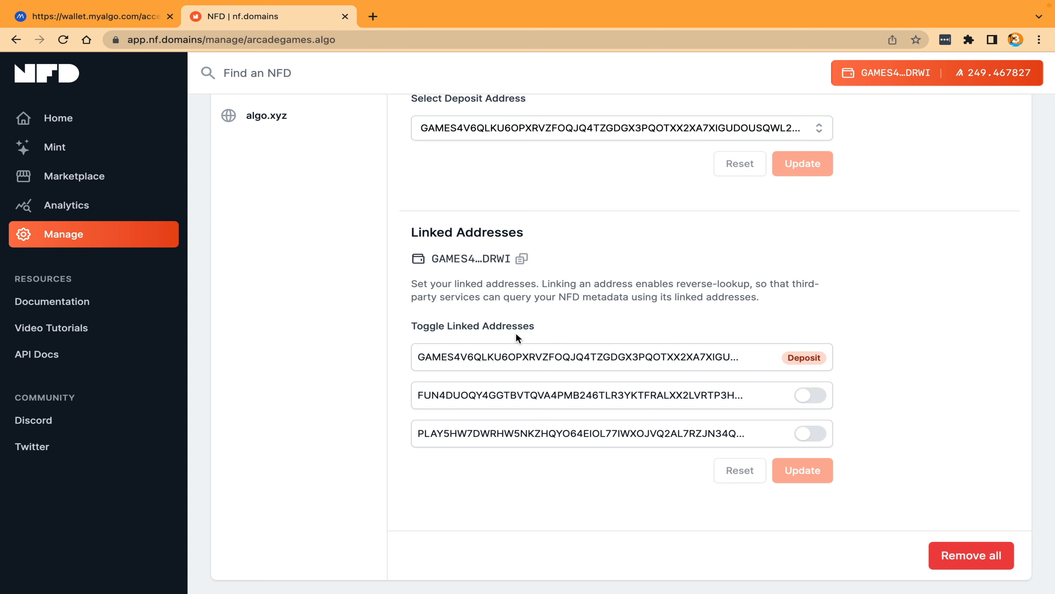
scroll(502, 240, up, 6)
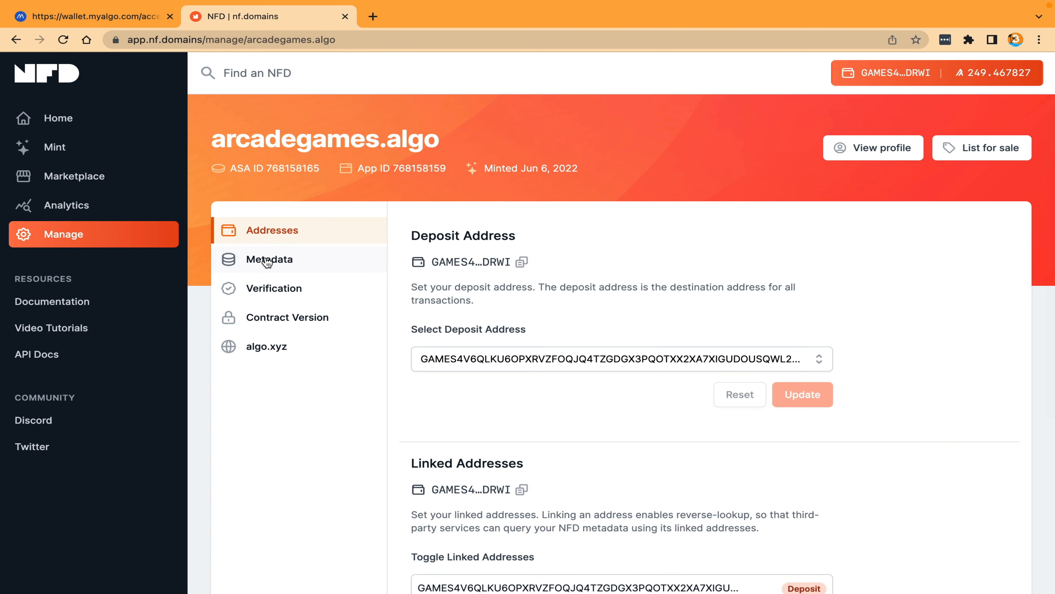
click(267, 261)
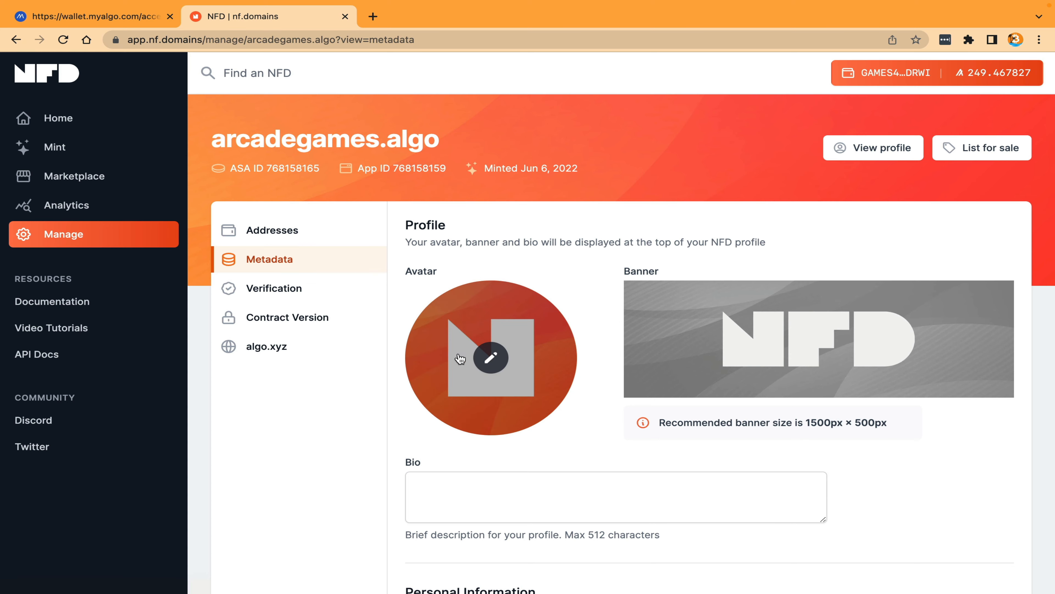
click(488, 368)
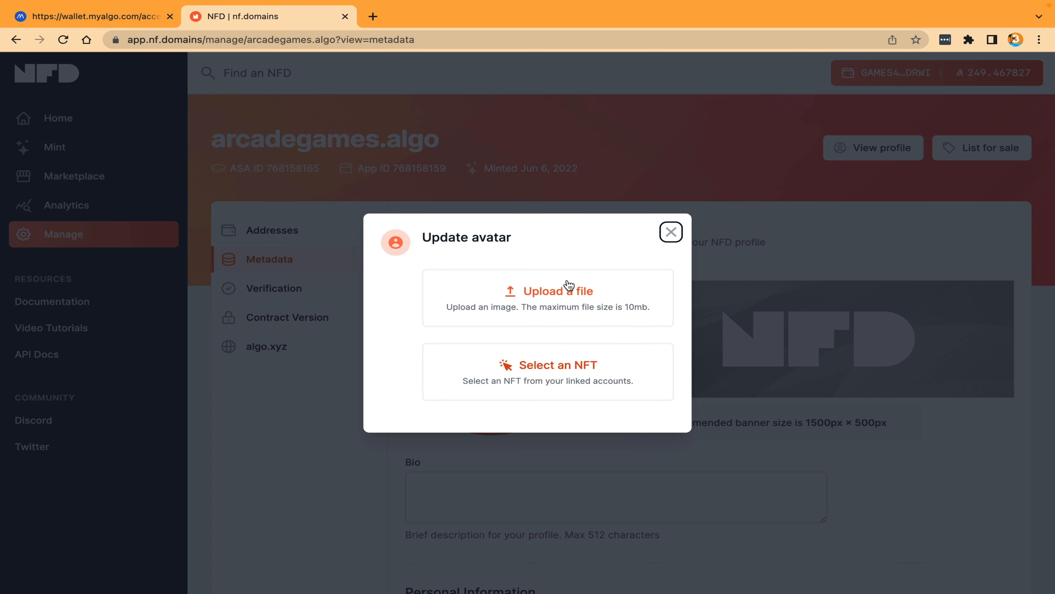
click(671, 232)
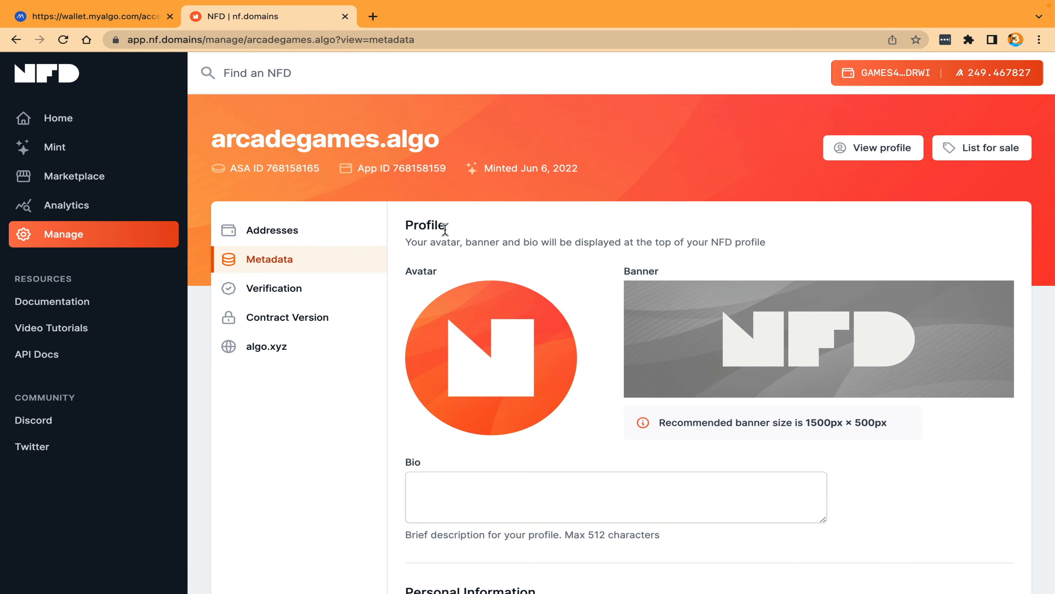
Step: Examine the bio, personal information and social media fields in the arcadegames.algo metadata form
scroll(430, 407, down, 6)
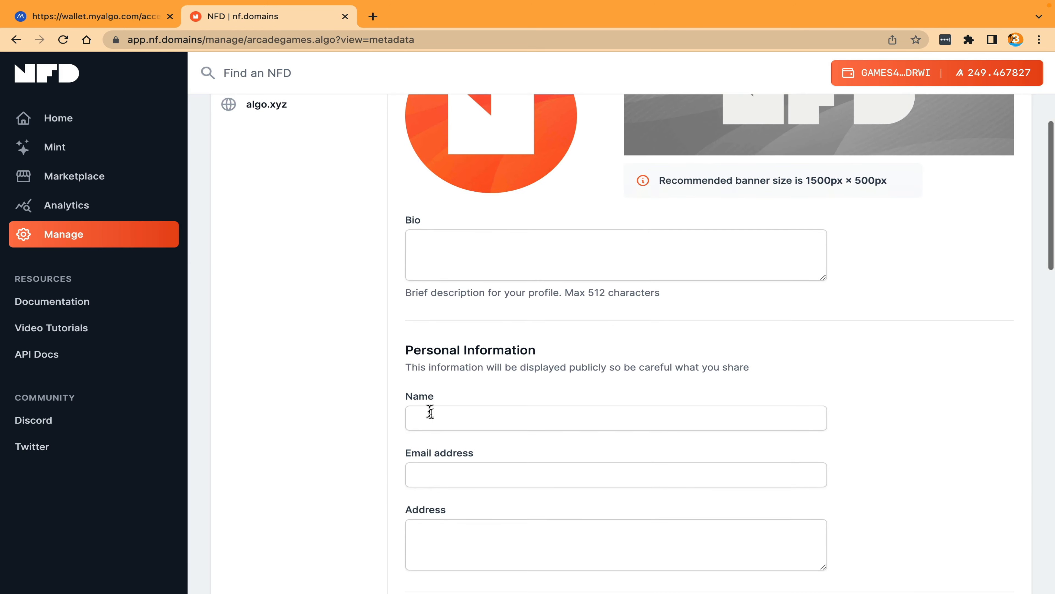
click(433, 414)
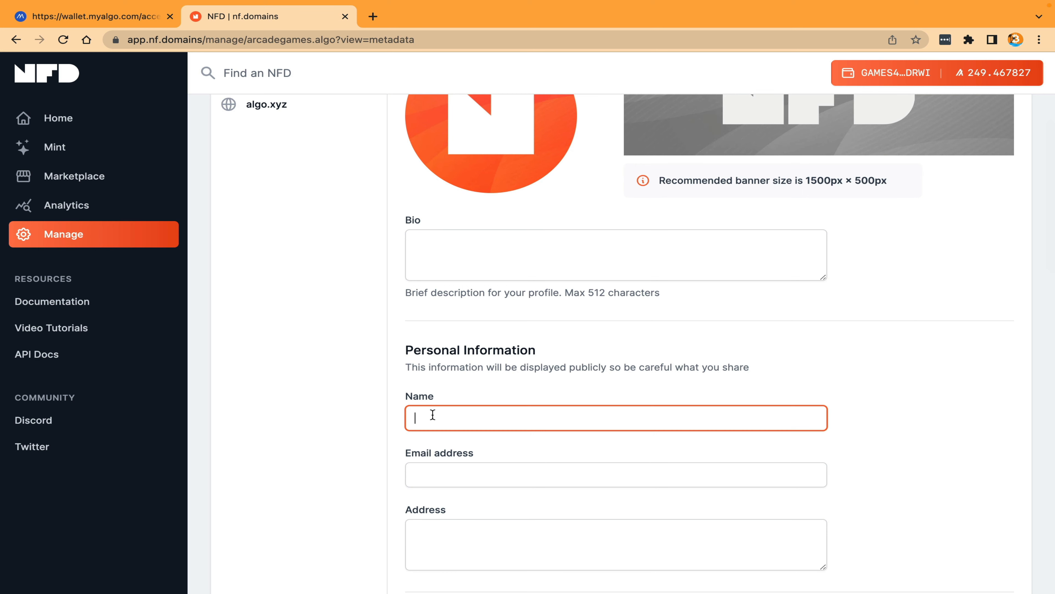
click(426, 474)
scroll(426, 471, down, 4)
click(439, 393)
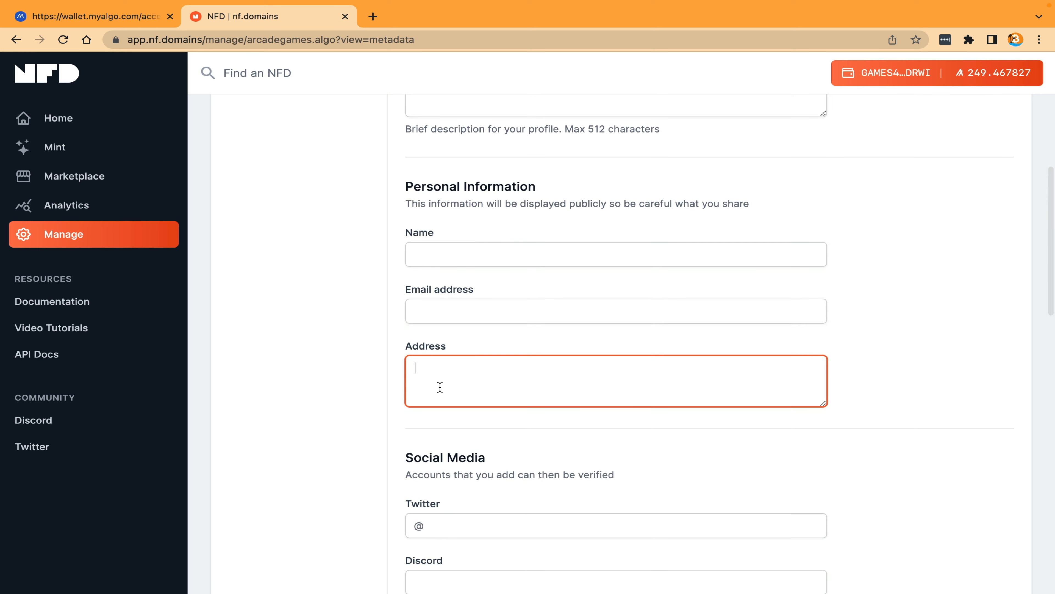
scroll(440, 394, down, 3)
click(460, 415)
scroll(461, 415, down, 9)
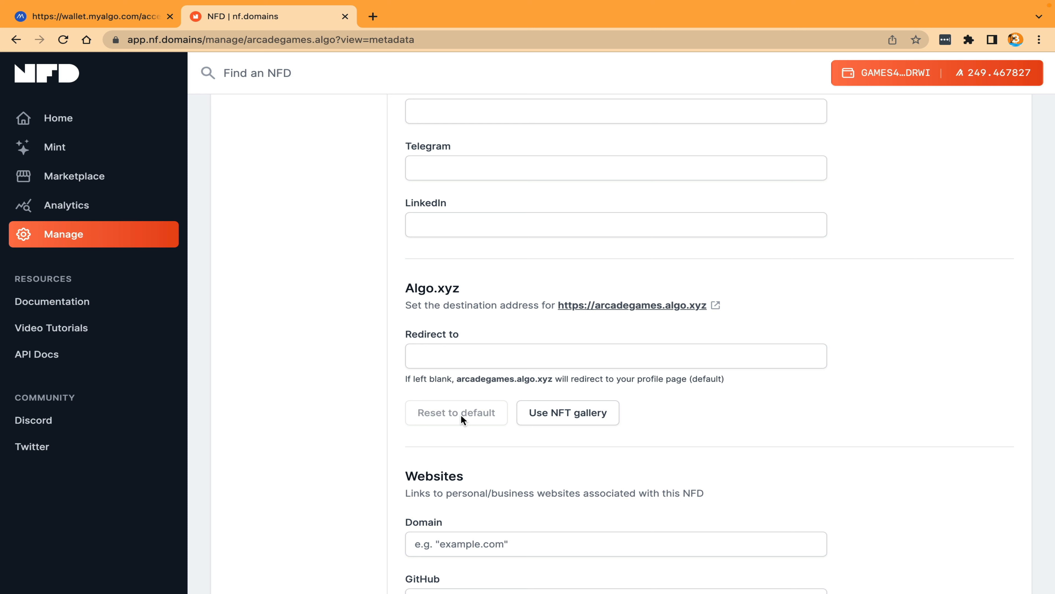
click(473, 360)
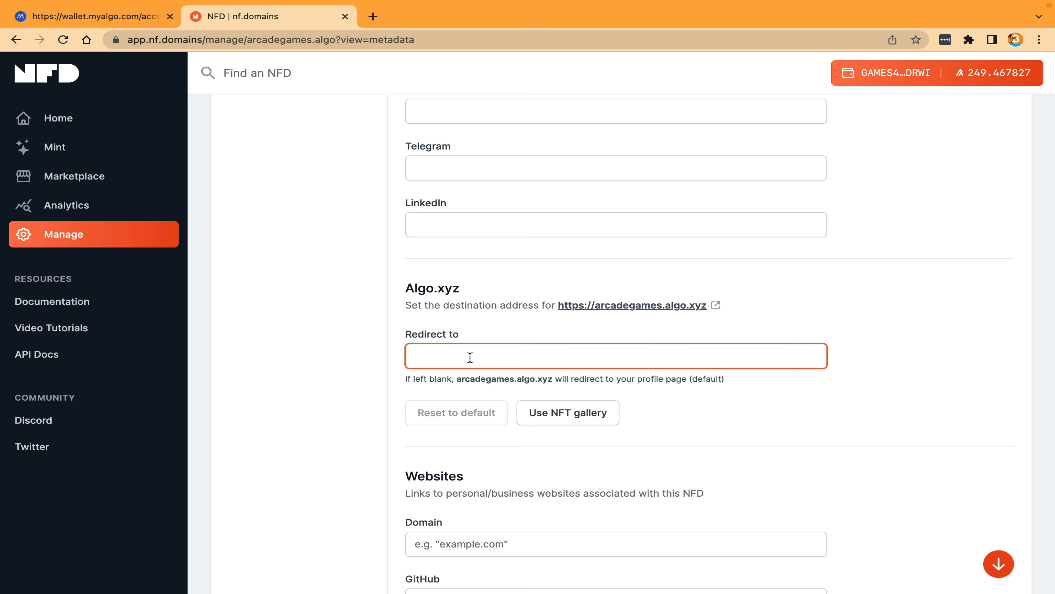
text(https://mywebsite.com)
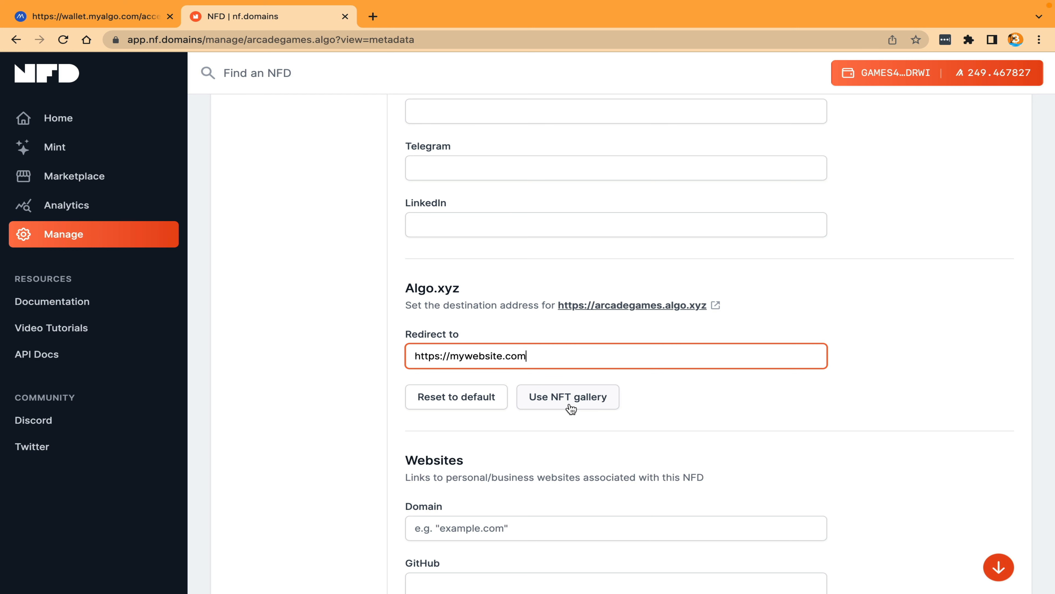
scroll(571, 408, down, 3)
scroll(571, 409, down, 5)
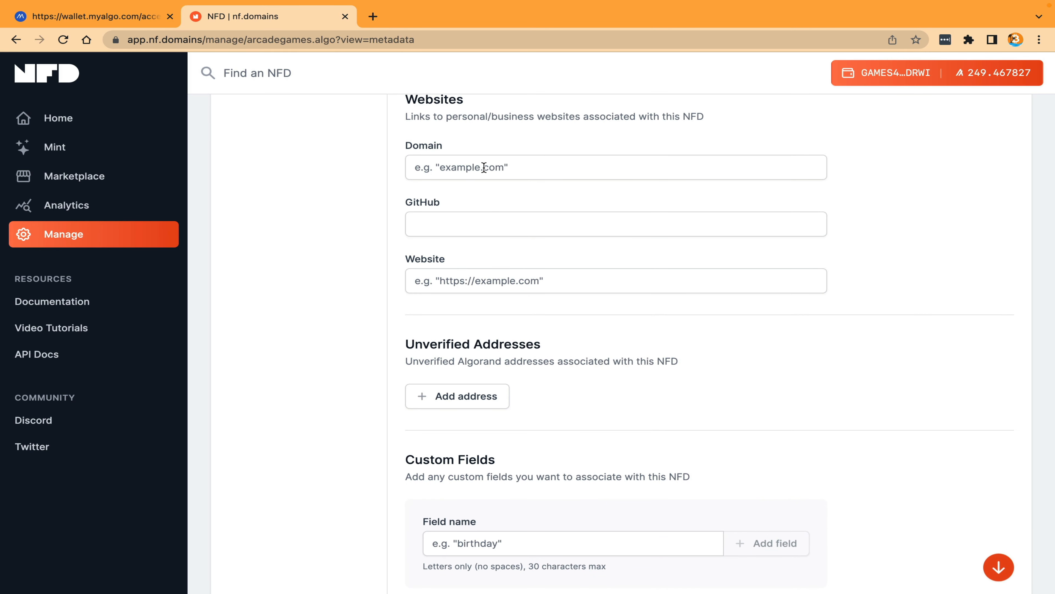
click(484, 167)
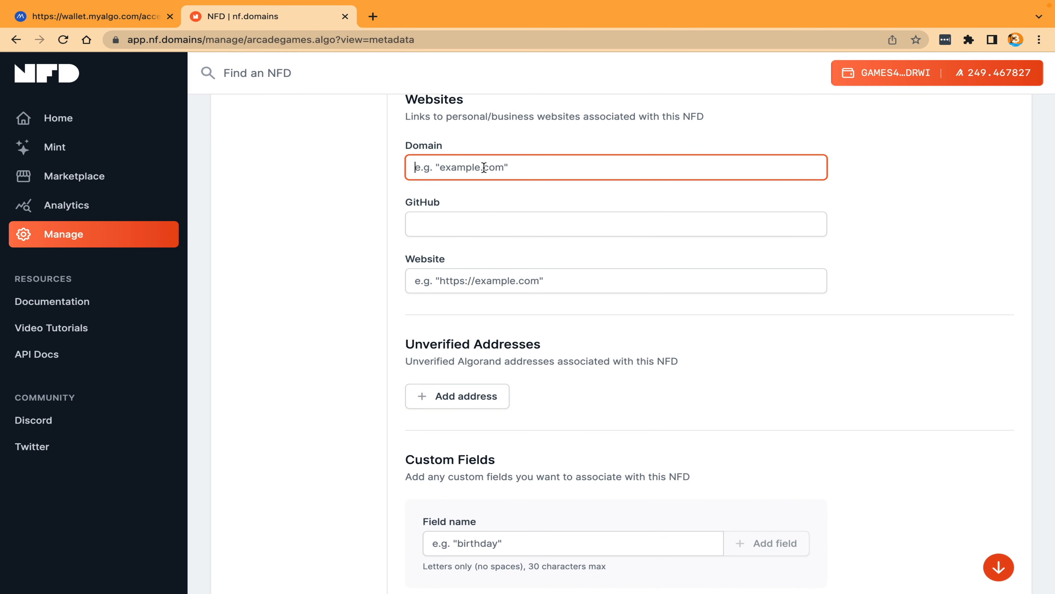
text(https://mywebsite.com)
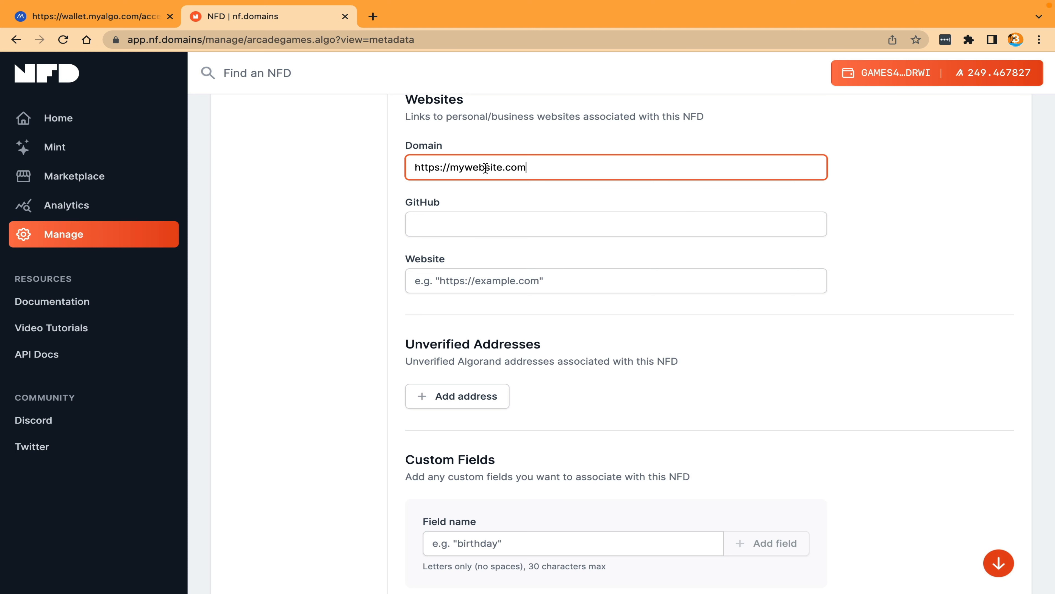
Step: Add a blank unverified address entry, look at the custom field name option, and revert the metadata form
scroll(485, 168, down, 4)
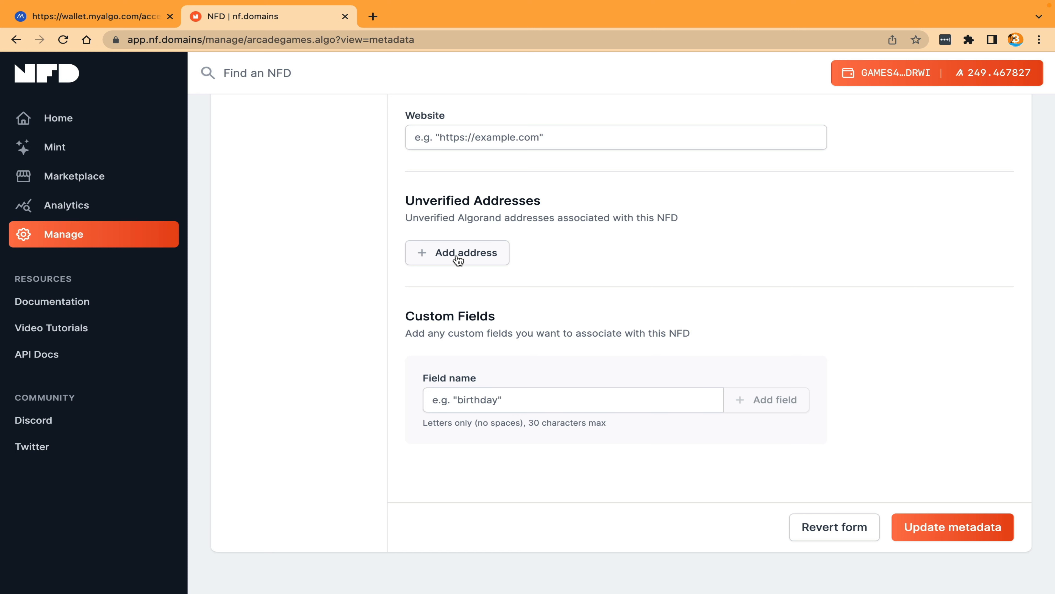
click(458, 258)
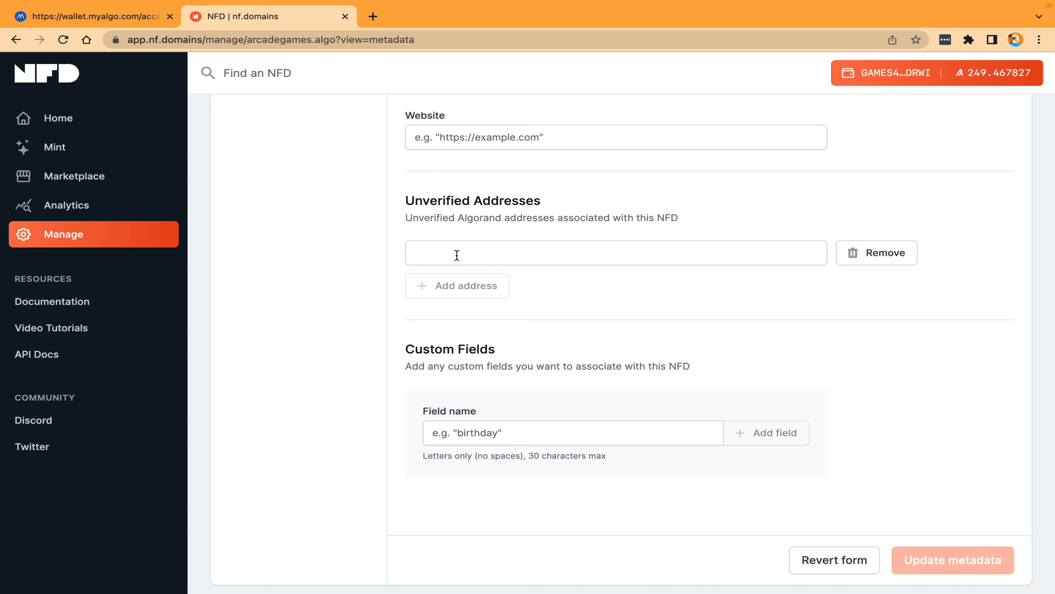
scroll(458, 372, down, 2)
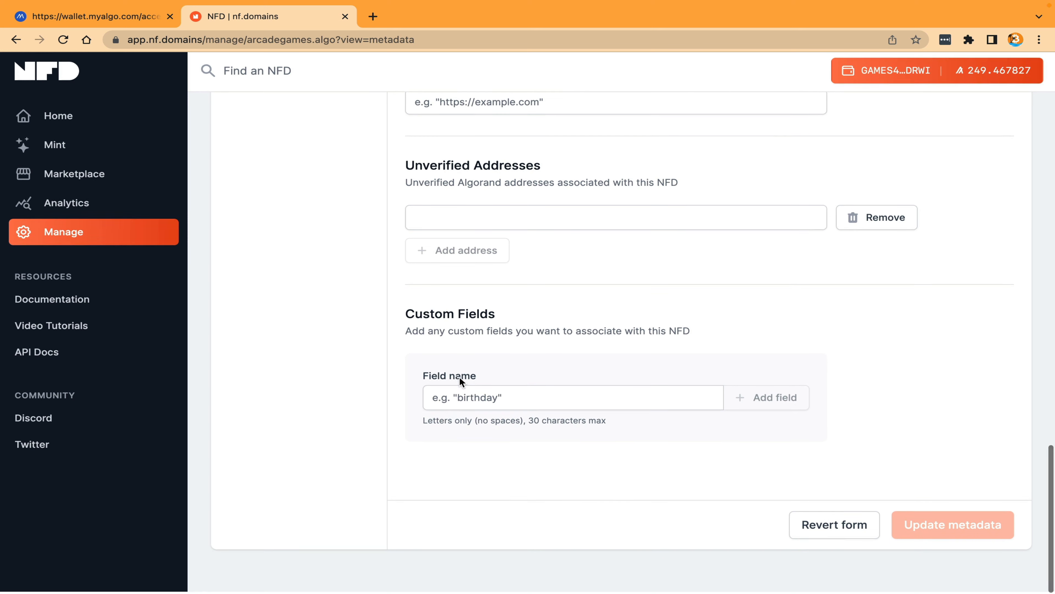
click(467, 400)
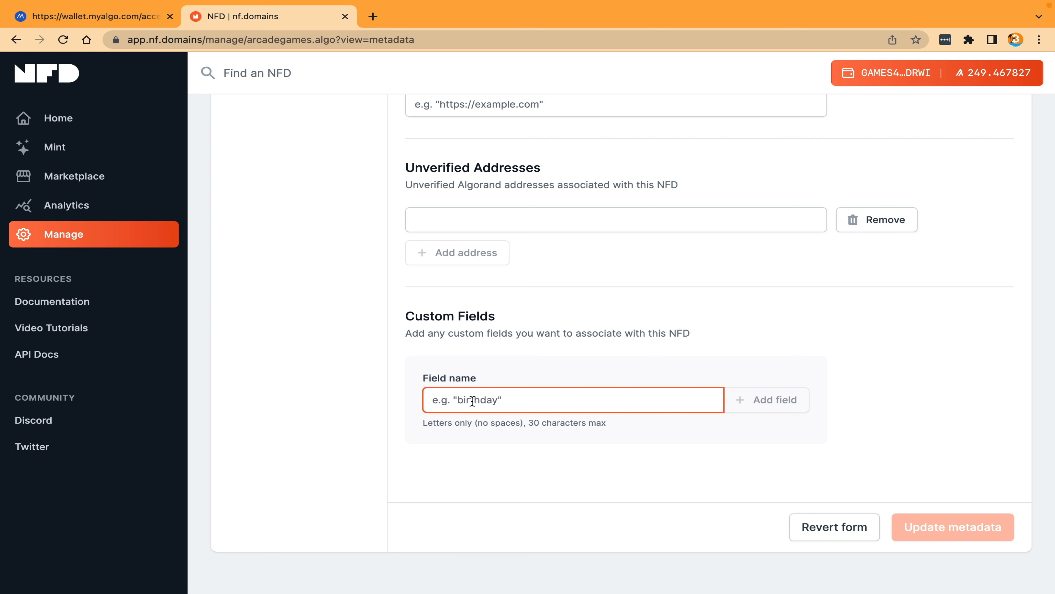
click(836, 529)
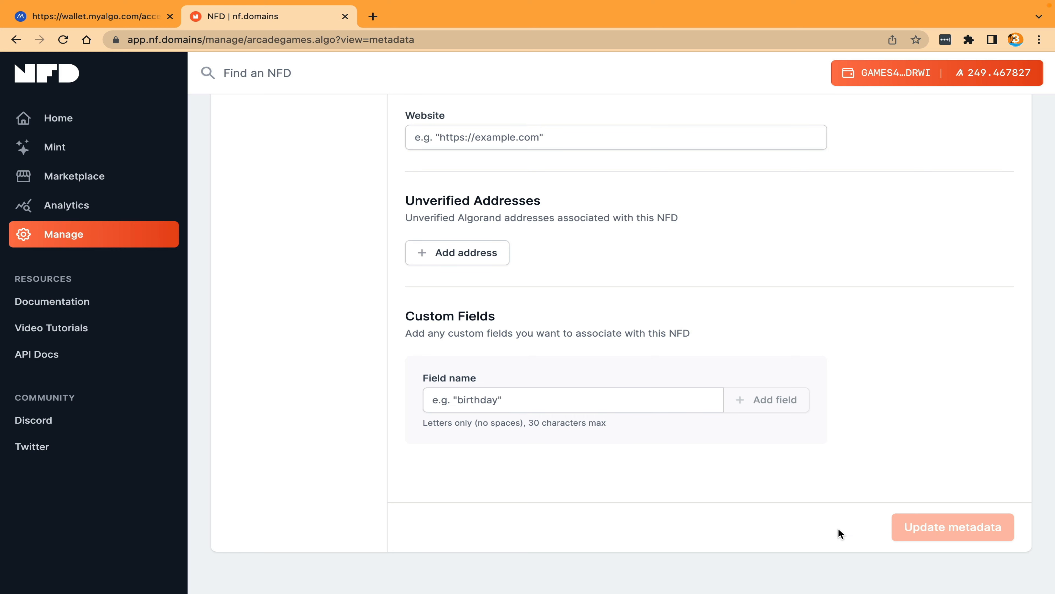
Step: Browse pages 1, 2, 3 and 5 of the NFD sales history in the analytics
click(72, 207)
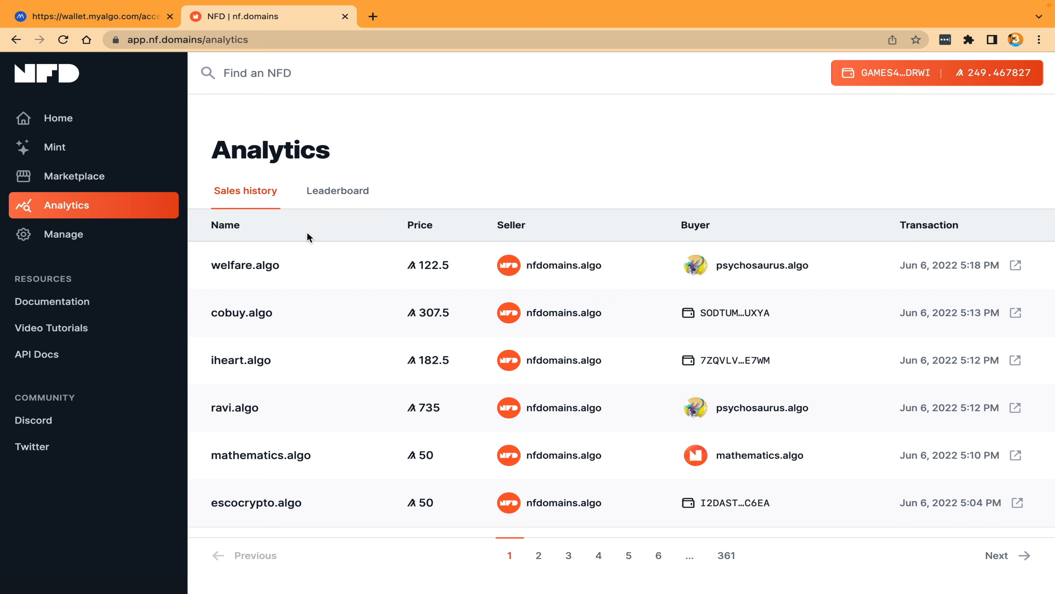
scroll(569, 318, down, 1)
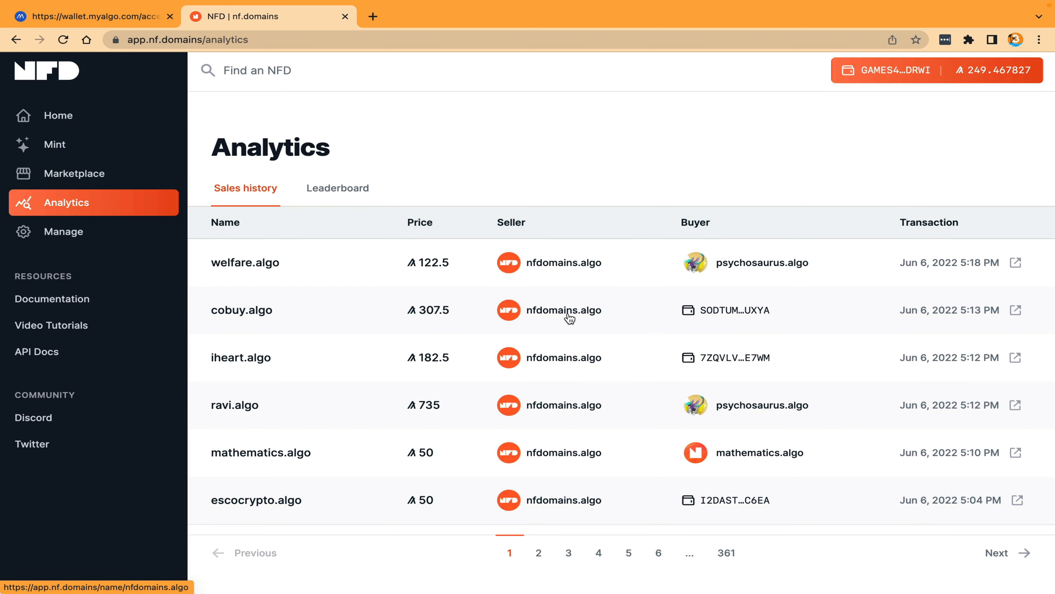
scroll(425, 375, up, 1)
scroll(425, 375, down, 1)
scroll(425, 374, up, 1)
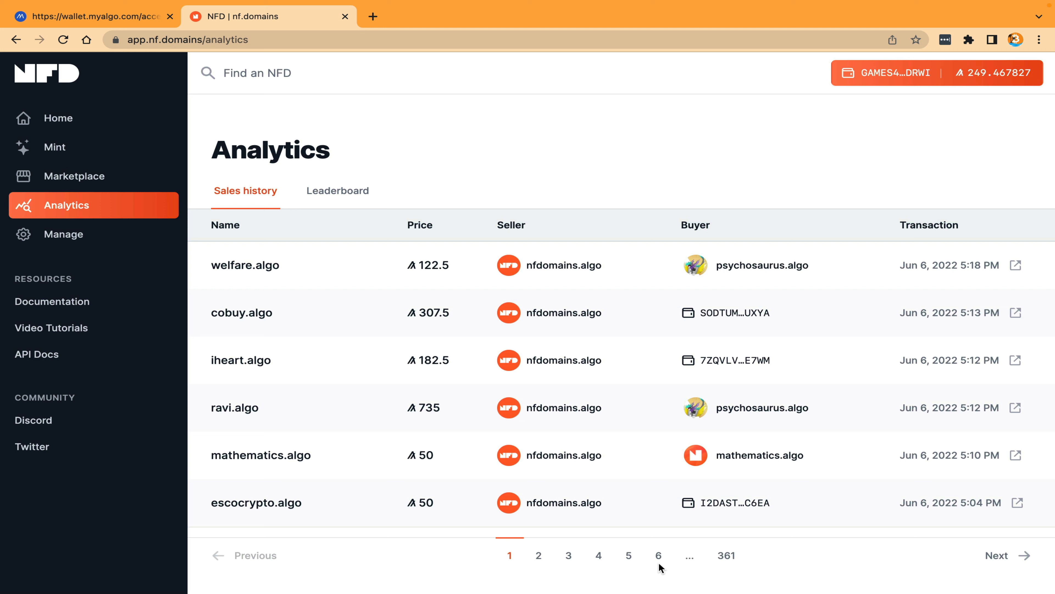
click(536, 557)
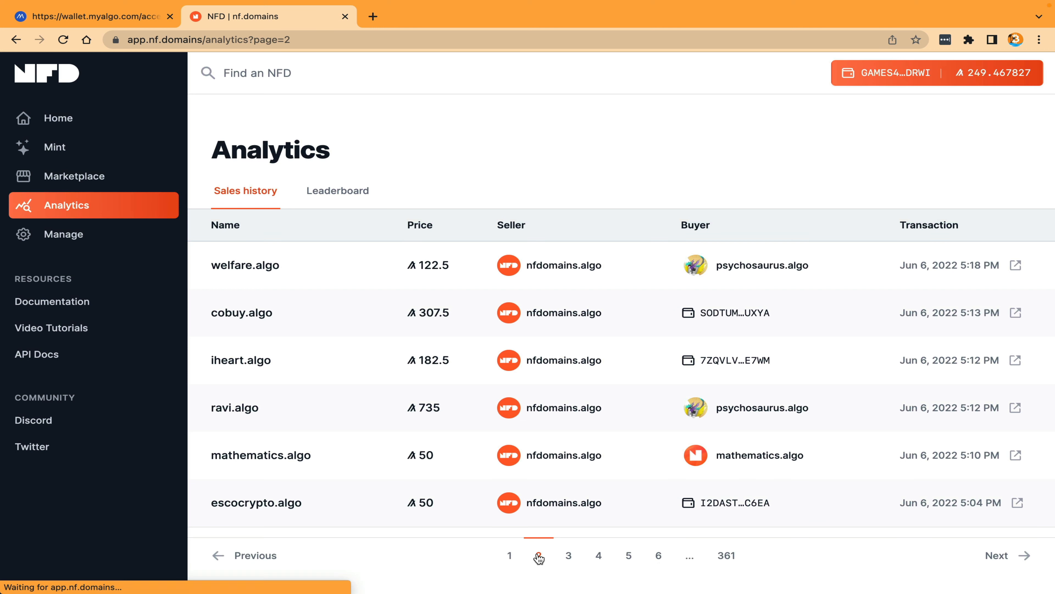
click(568, 558)
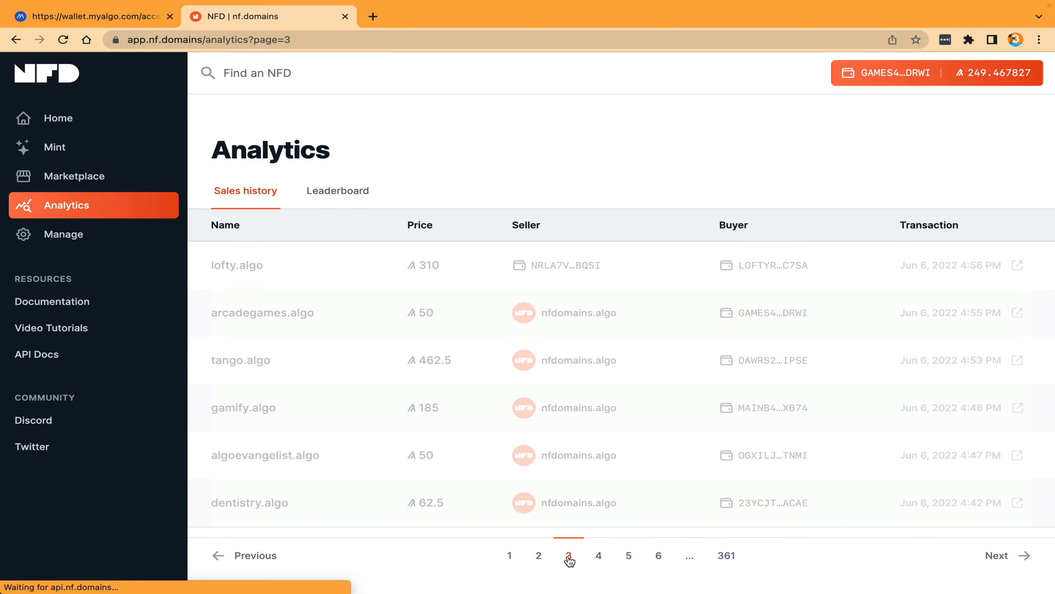
click(628, 557)
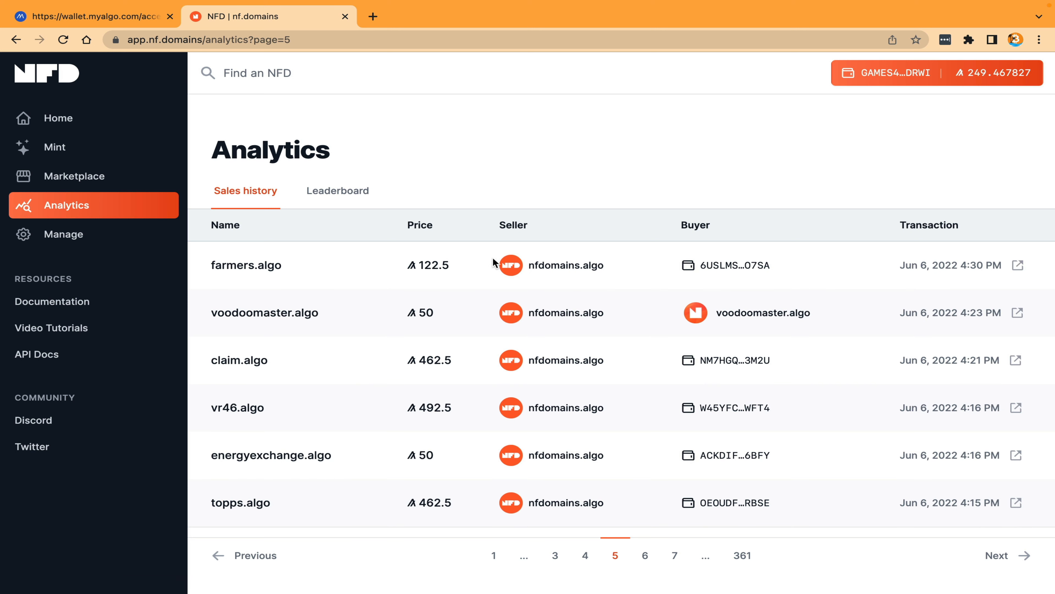
Step: Examine the leaderboard of the highest-priced NFD sales
click(347, 191)
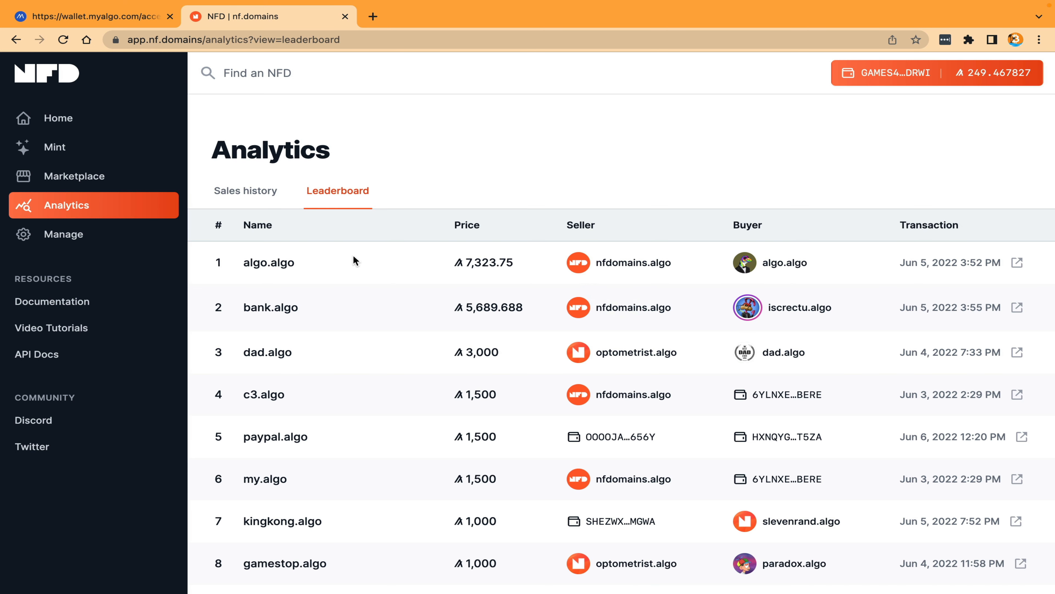
scroll(350, 305, down, 2)
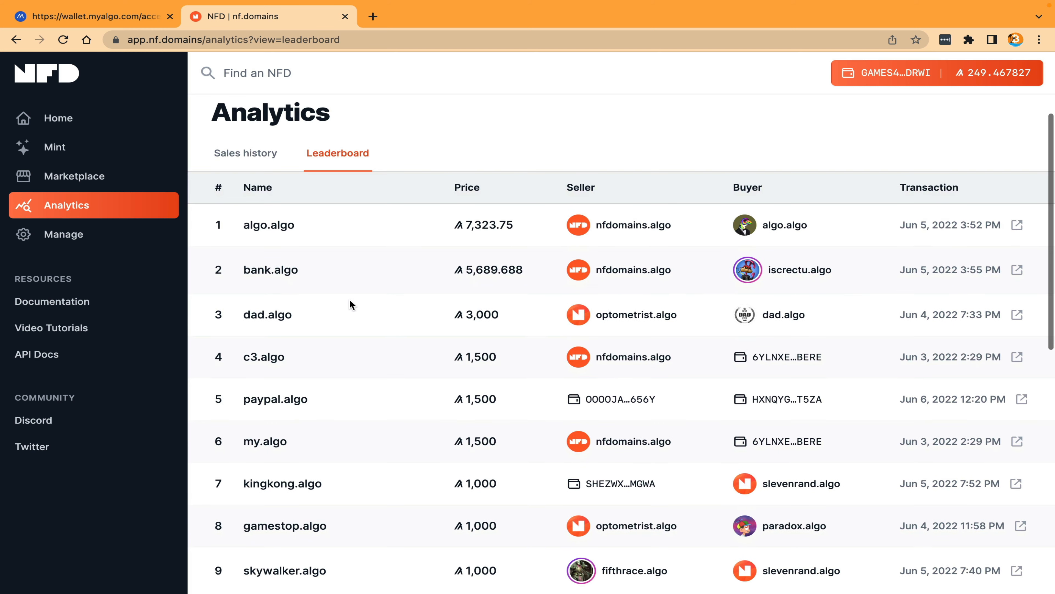
scroll(350, 303, down, 3)
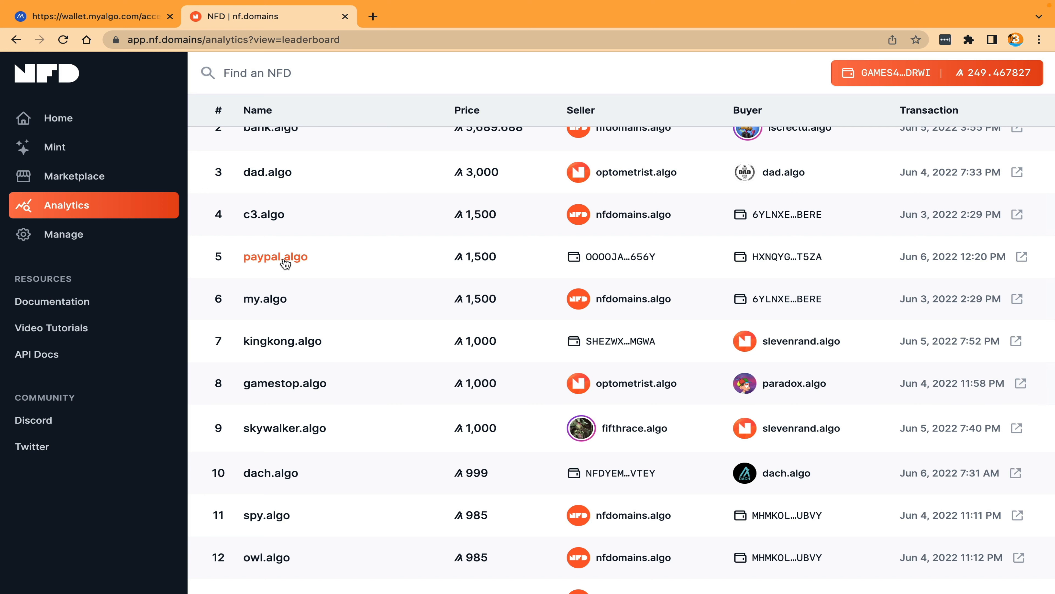
scroll(350, 328, down, 4)
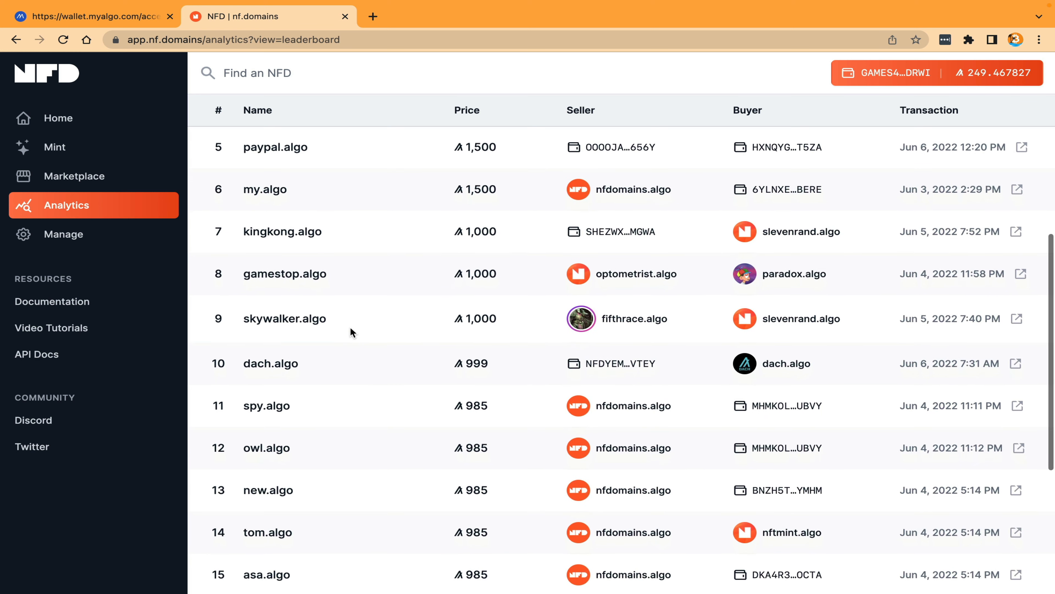
scroll(350, 327, down, 2)
scroll(350, 327, down, 2)
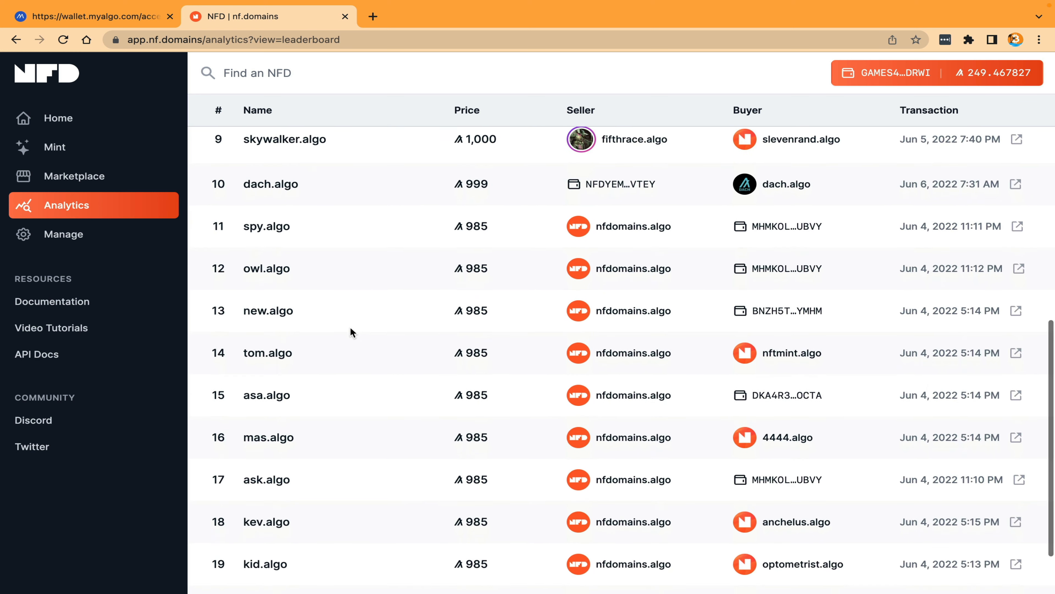
scroll(350, 327, down, 2)
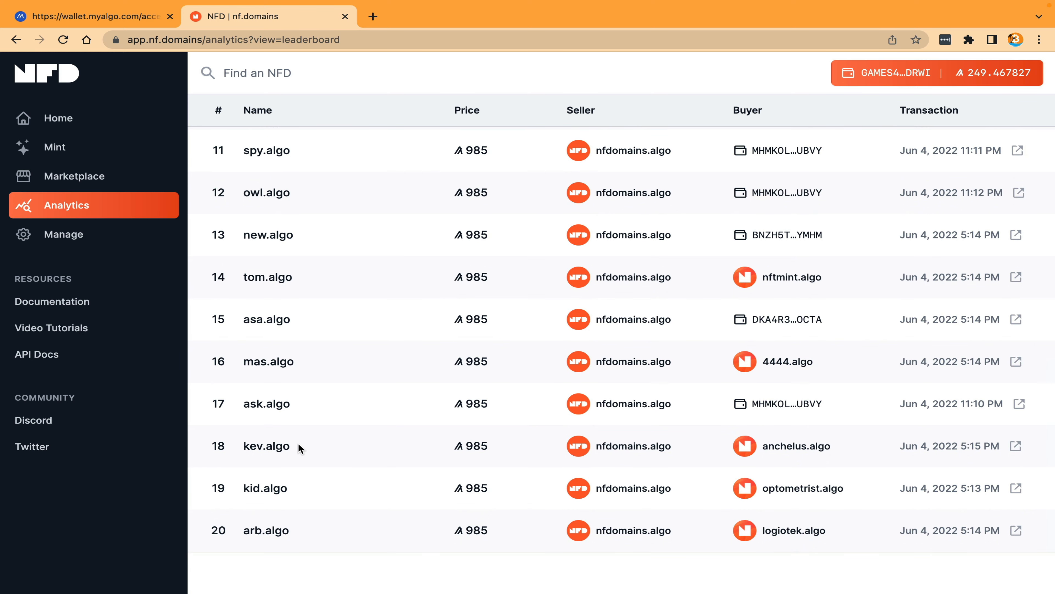
drag(299, 446, 240, 443)
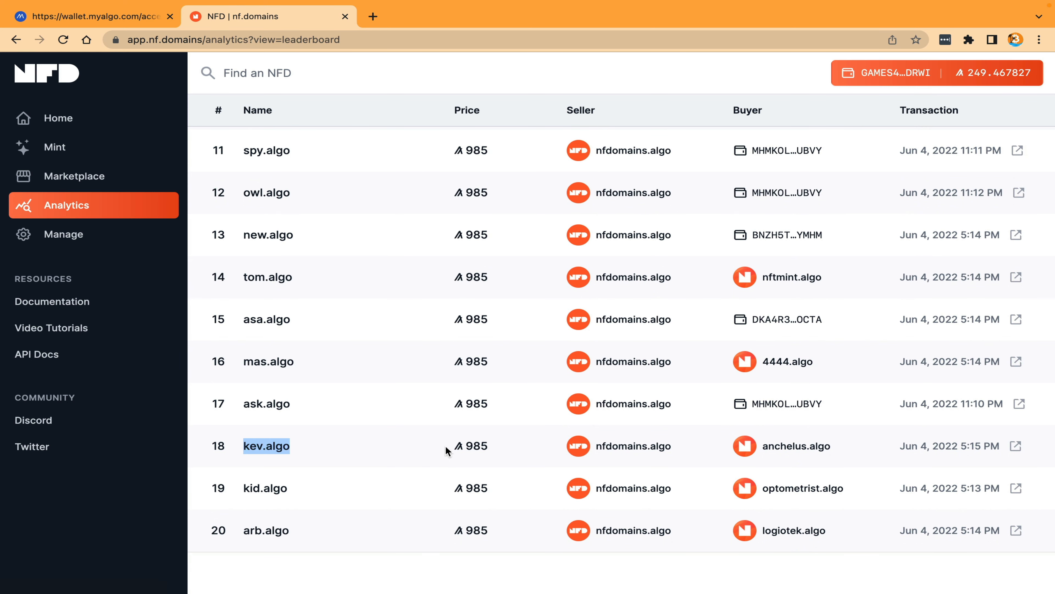
drag(496, 444, 413, 443)
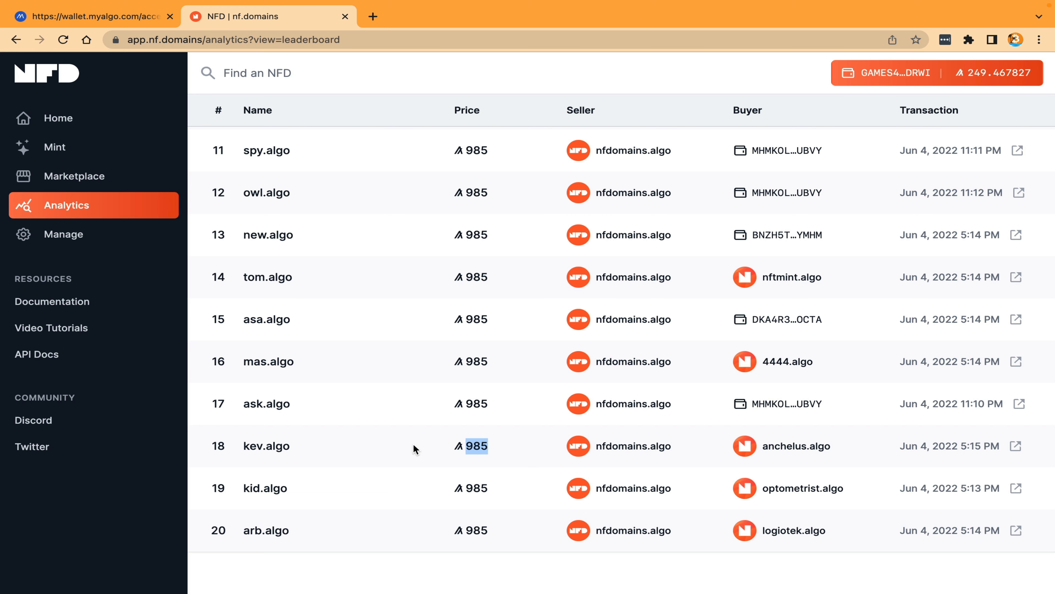
scroll(610, 460, up, 10)
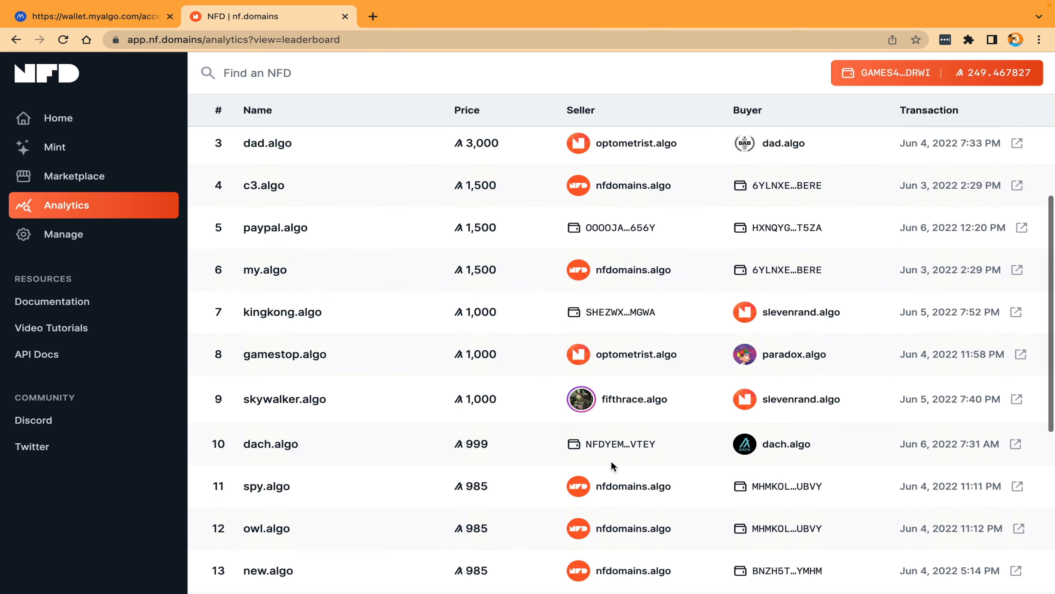
scroll(611, 461, up, 6)
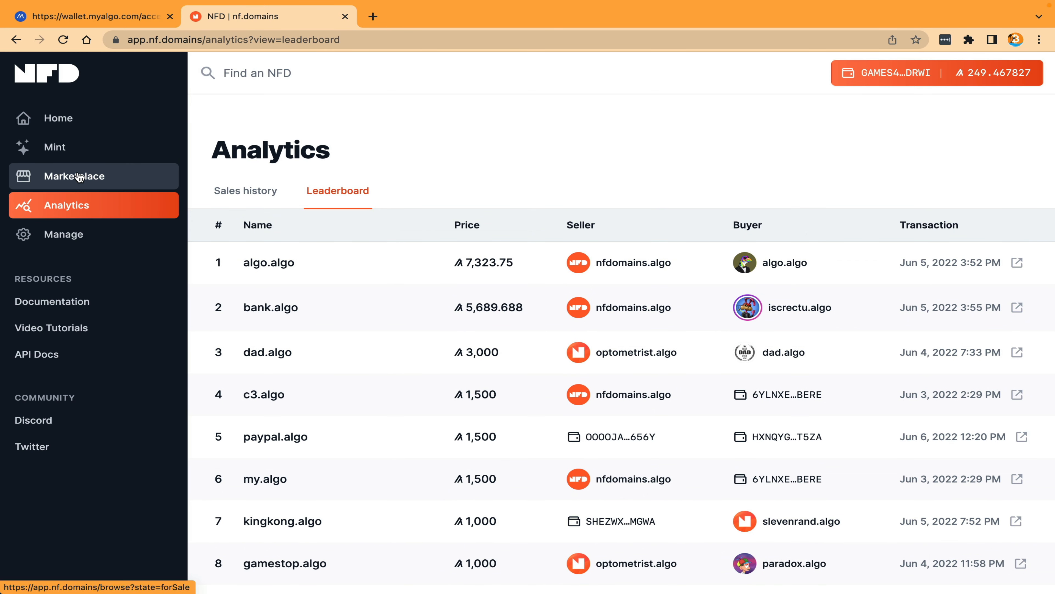
Step: Return to the NFD home page and look over its recent sales list
click(81, 119)
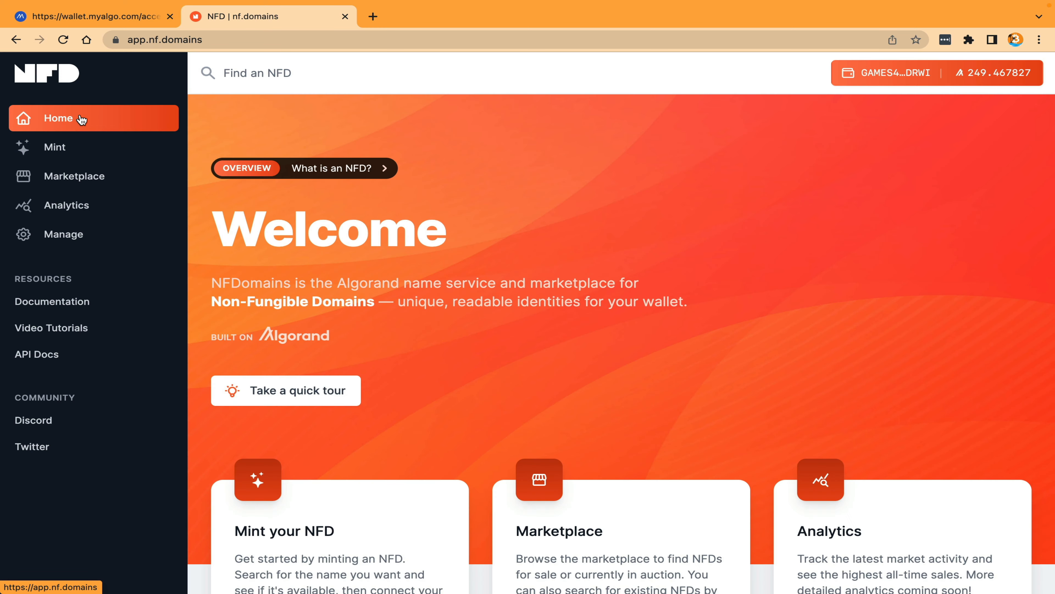
scroll(451, 328, down, 10)
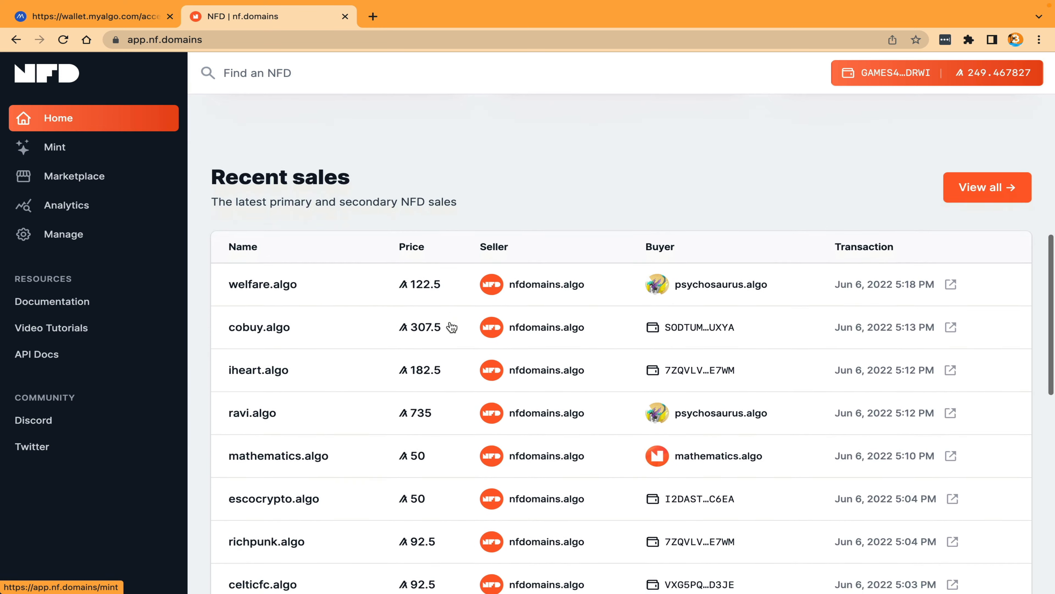
scroll(451, 327, up, 10)
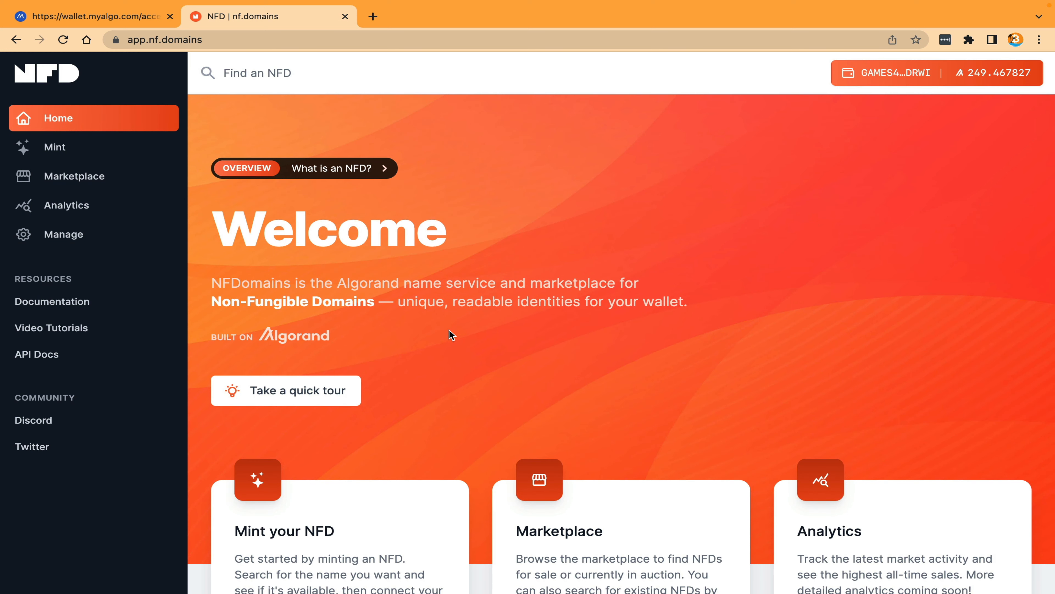
Step: Open the sale form for the owned arcadegames.algo and enter a sale price of 1000000 Algo, leaving the reserve account blank
click(104, 236)
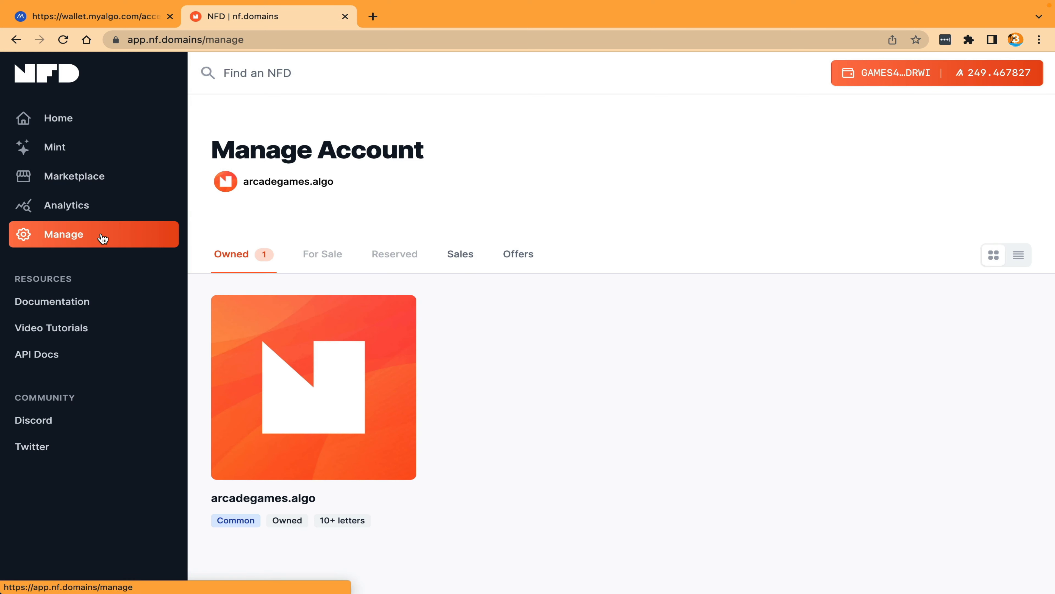
click(323, 407)
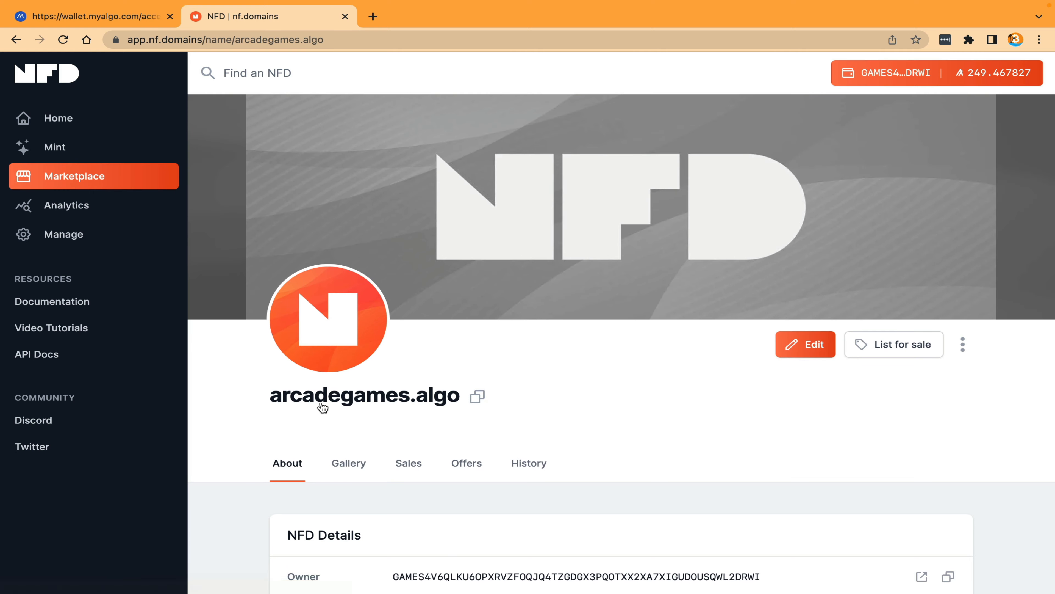
click(893, 344)
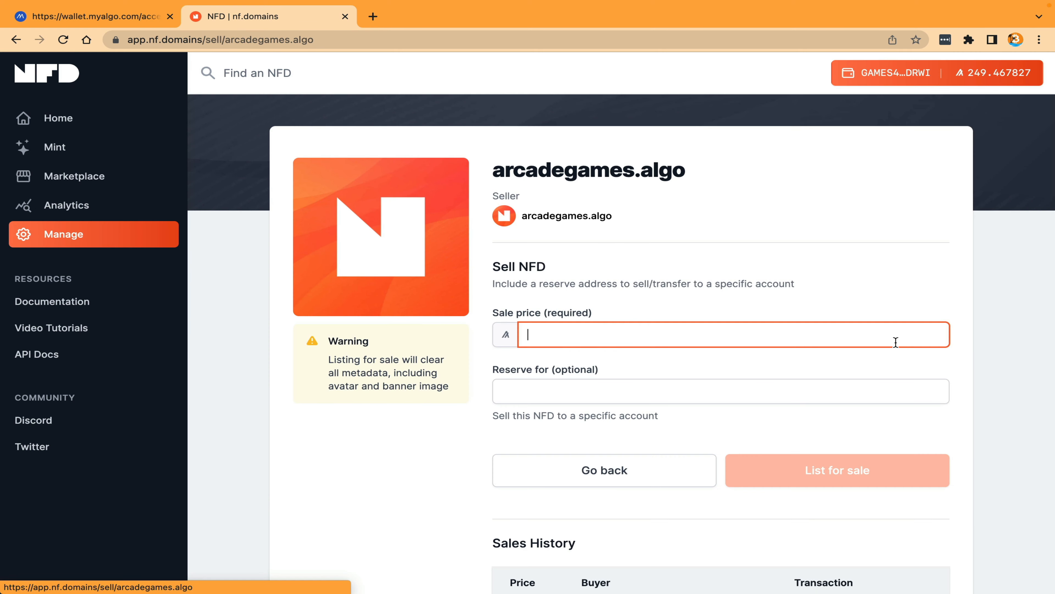
click(739, 342)
text(1000000)
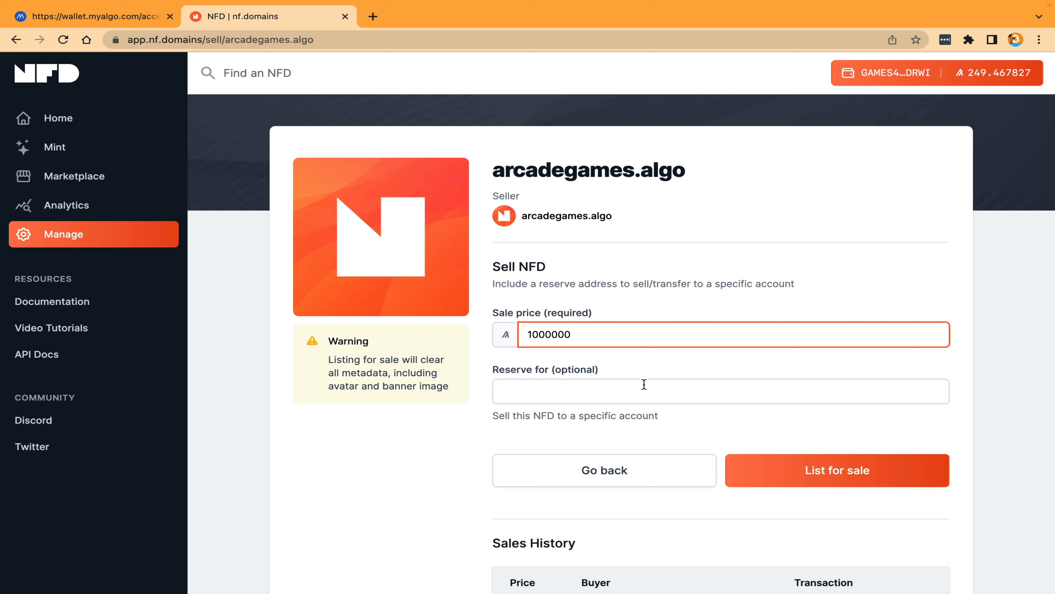
click(627, 390)
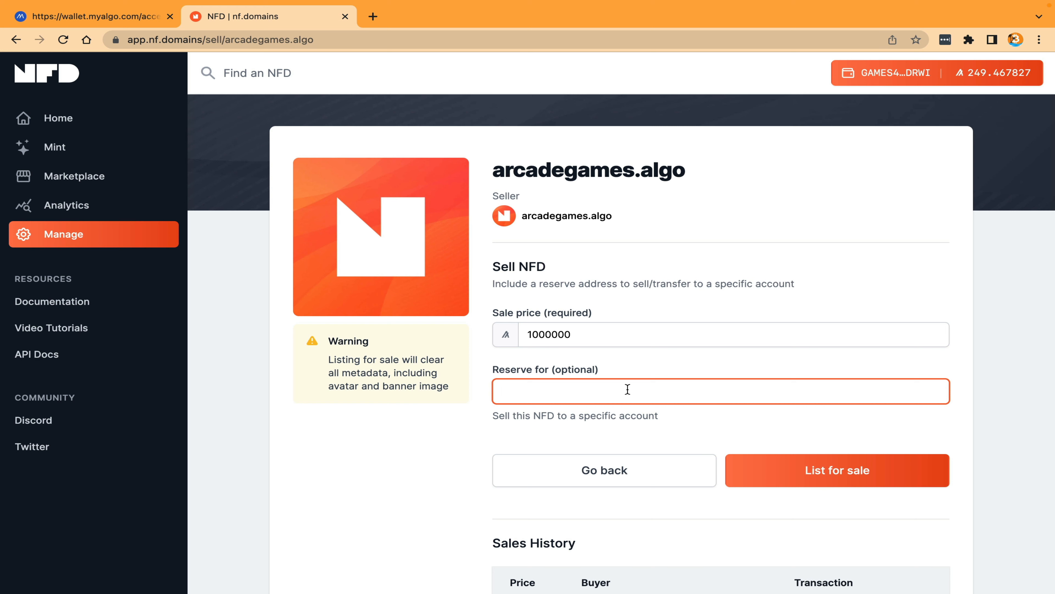
scroll(627, 388, down, 5)
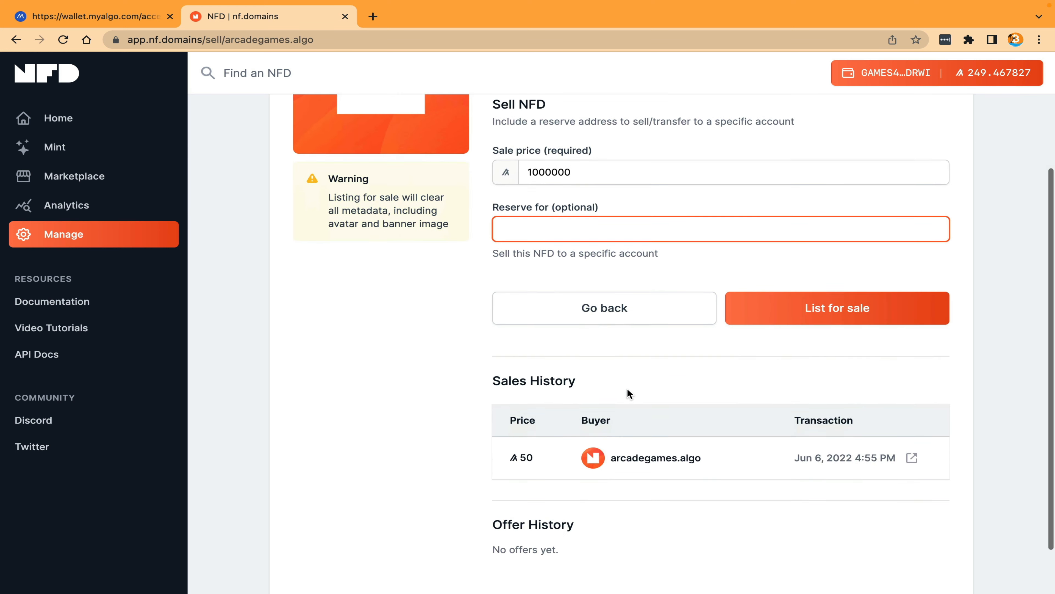
Step: Submit the arcadegames.algo sale listing, accepting the metadata erasure, and cancel the MyAlgo transaction signing
click(836, 269)
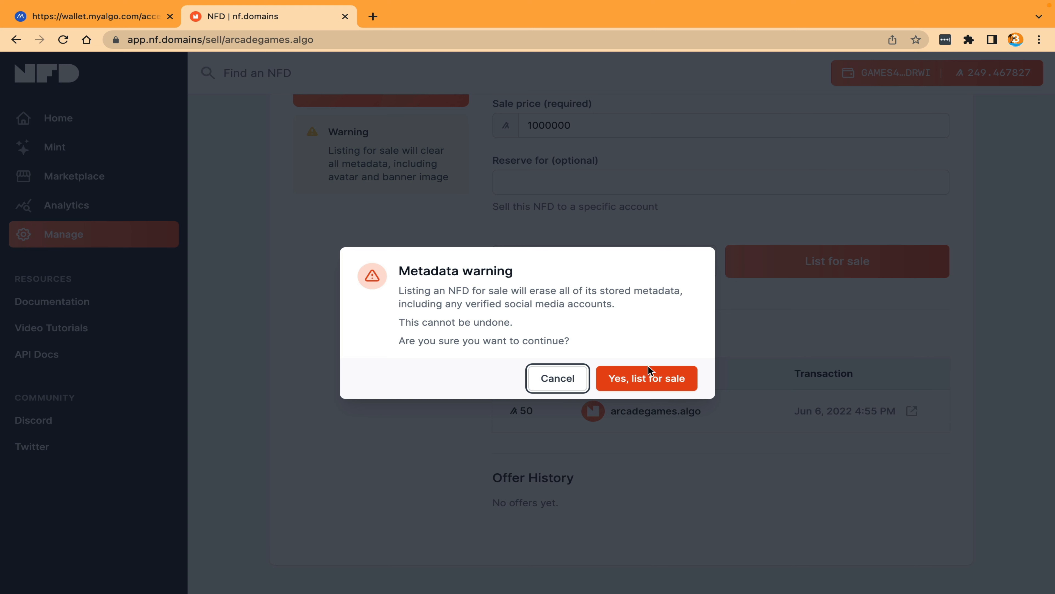
click(642, 381)
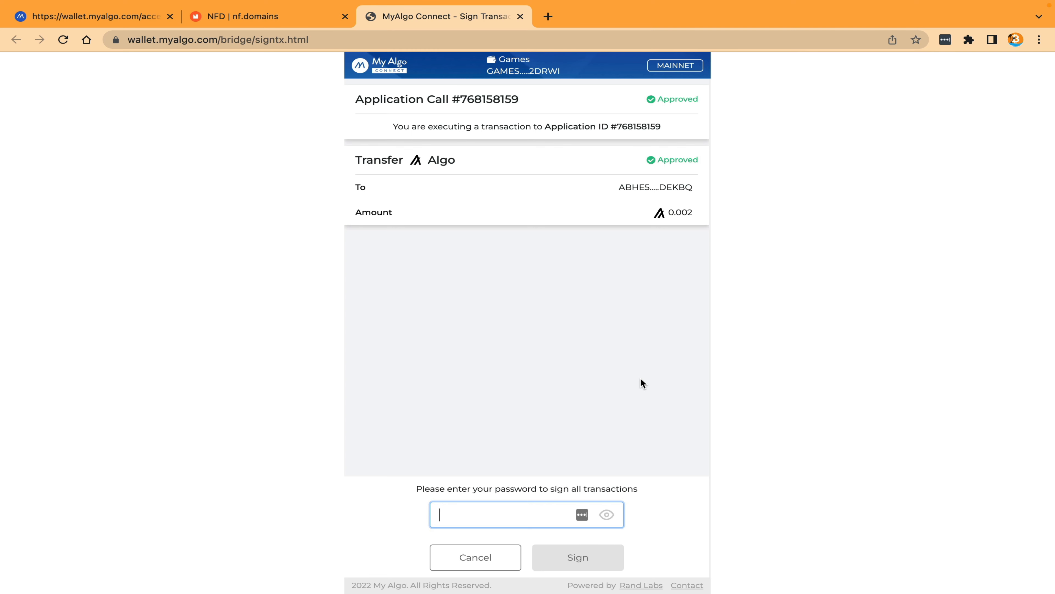
click(472, 559)
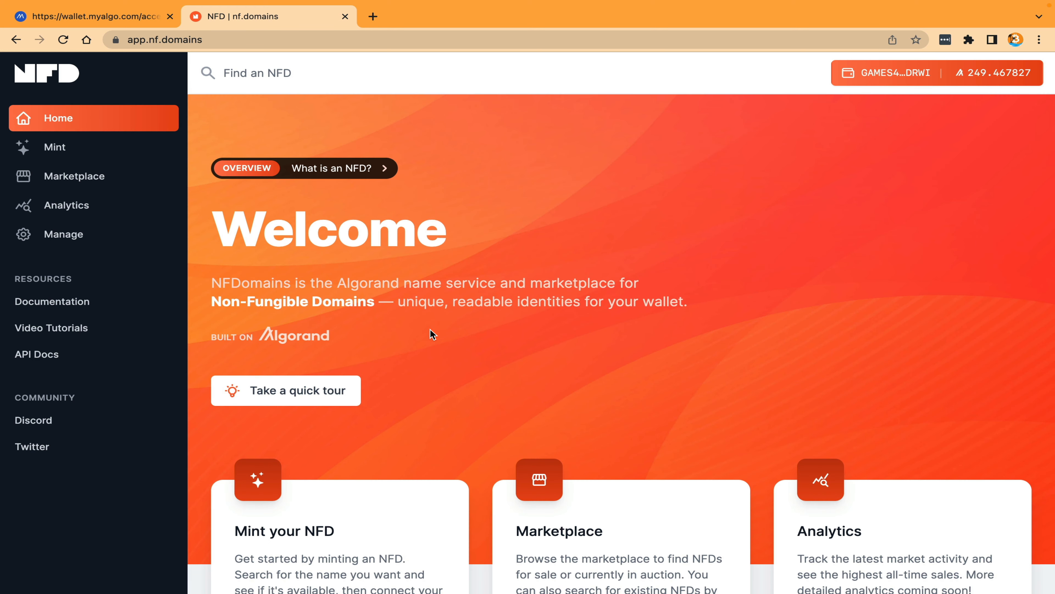
Step: Browse the NFDs listed for sale in the marketplace
click(78, 179)
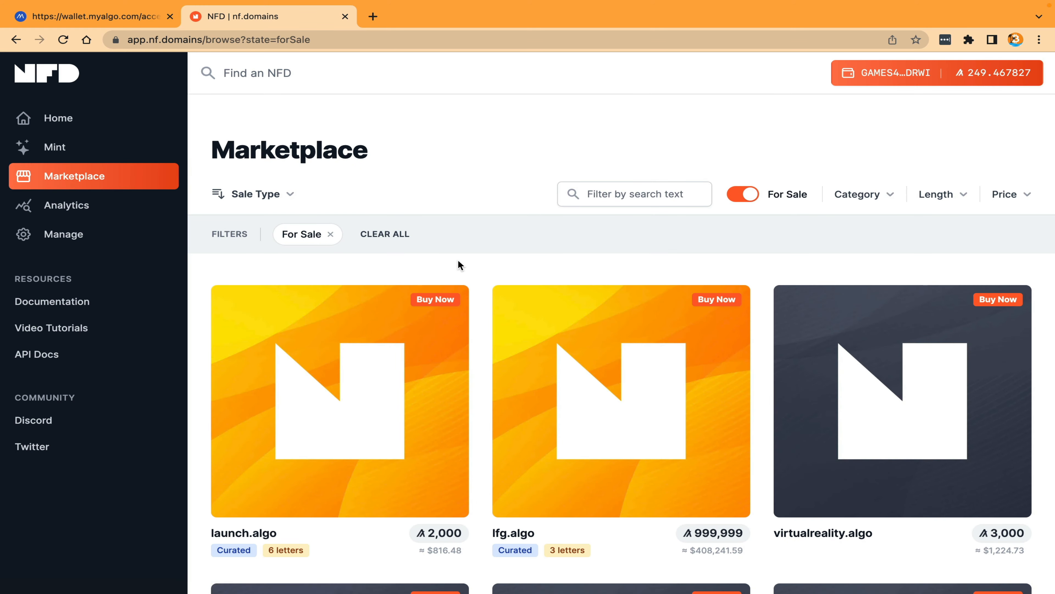
scroll(458, 259, down, 5)
scroll(460, 265, down, 4)
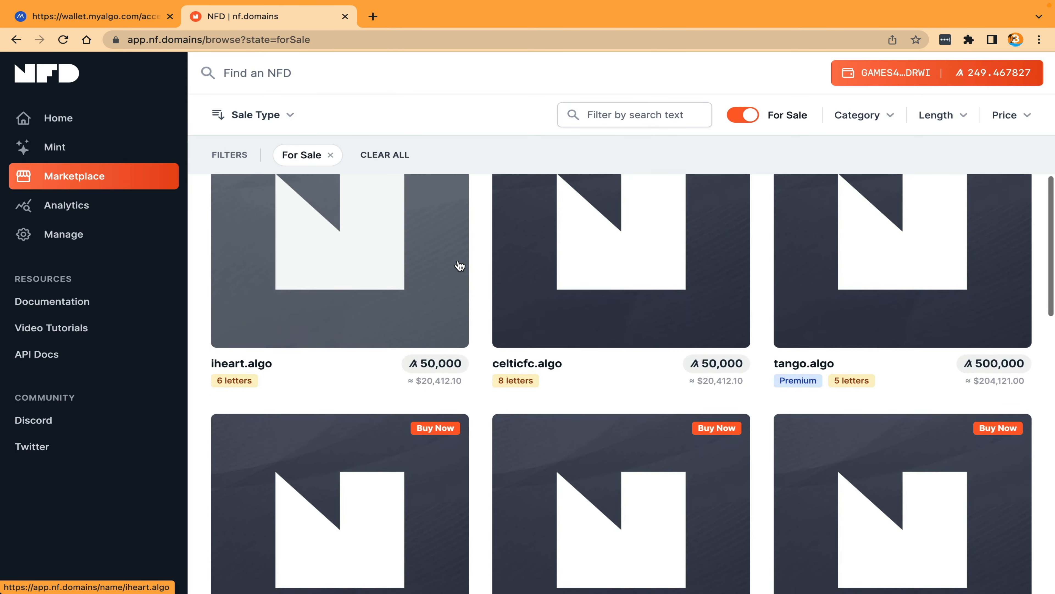
scroll(460, 266, up, 10)
click(622, 195)
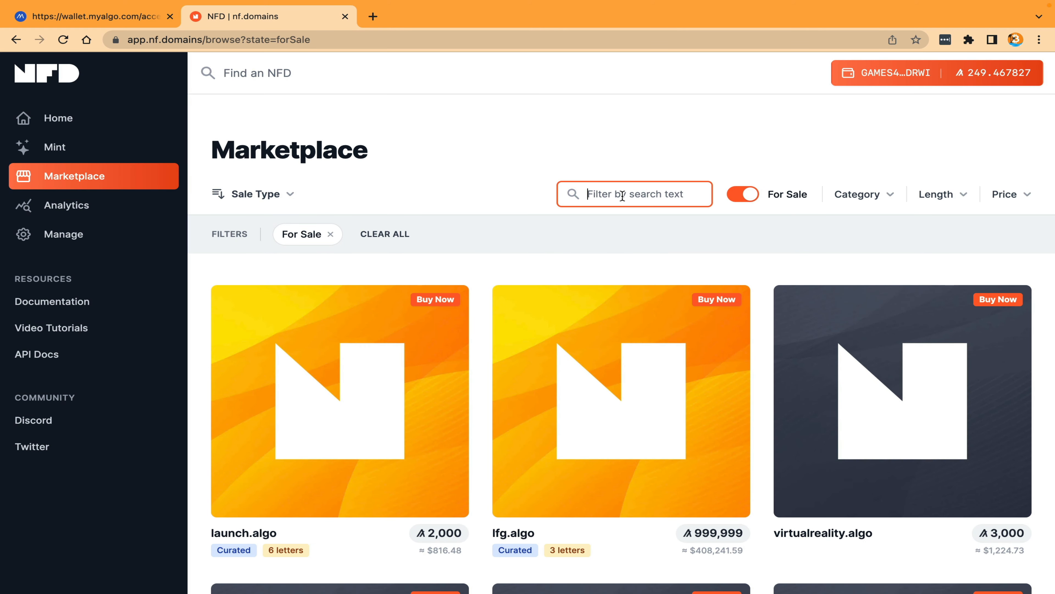
scroll(622, 196, down, 10)
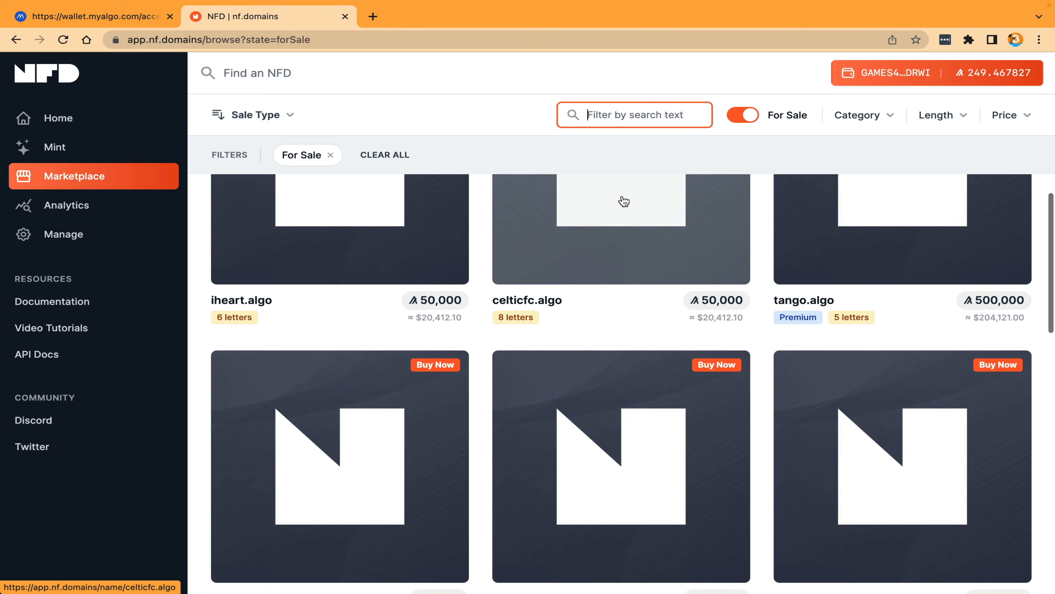
Step: Try to buy tango.algo from its marketplace listing, and return to the home page
click(824, 254)
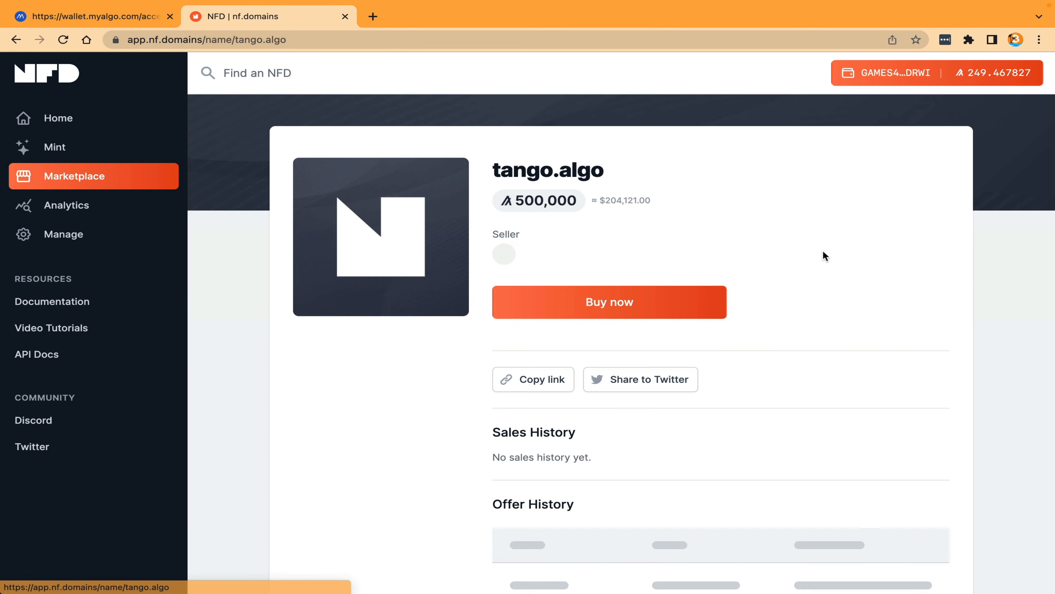
click(629, 304)
scroll(667, 358, down, 2)
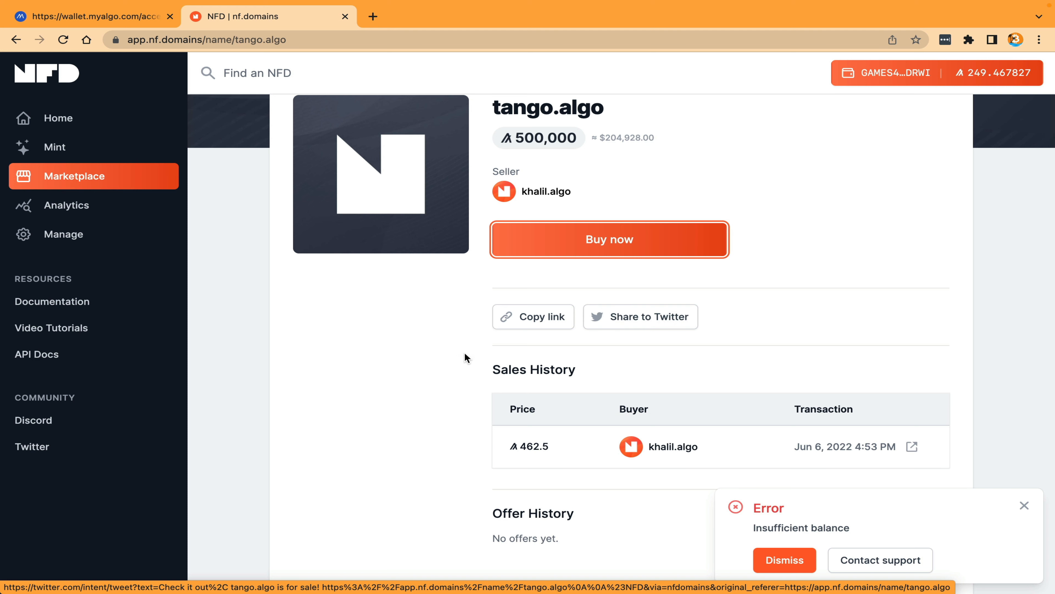
scroll(351, 382, up, 2)
click(51, 117)
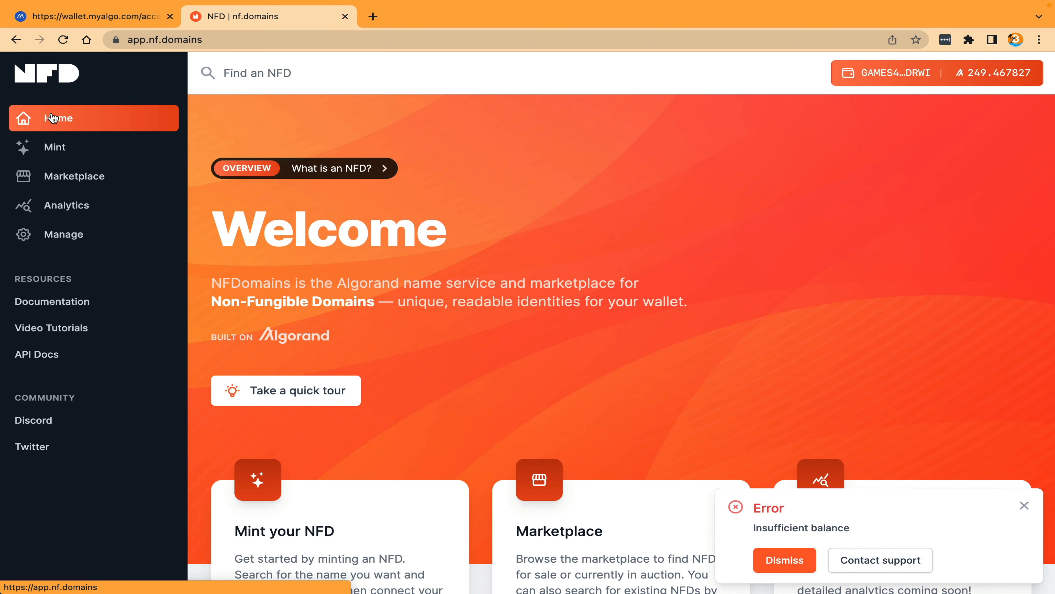